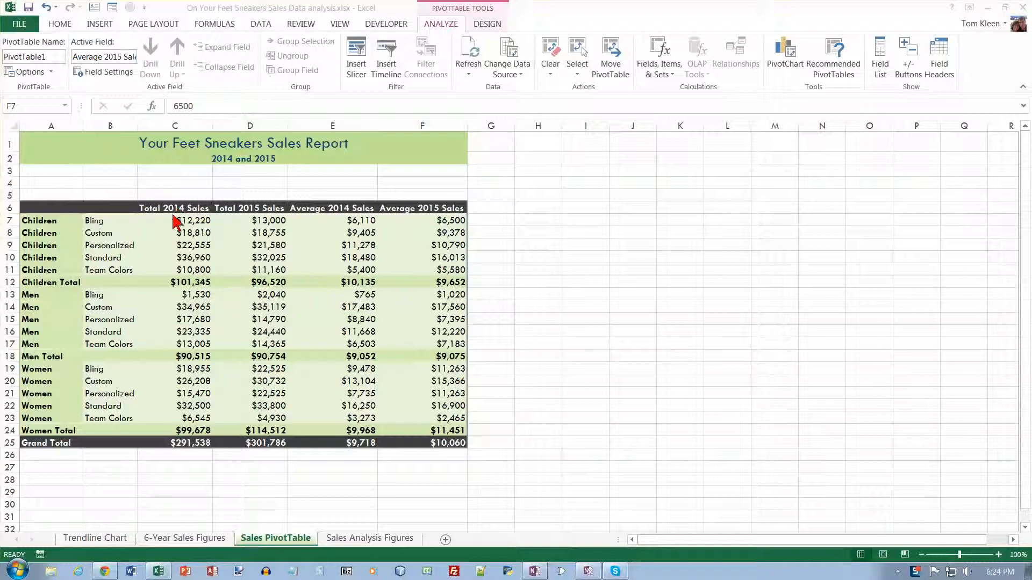
- Show the detail records behind the Children pivot table values on a new sheet, then return to the pivot table
double_click(47, 222)
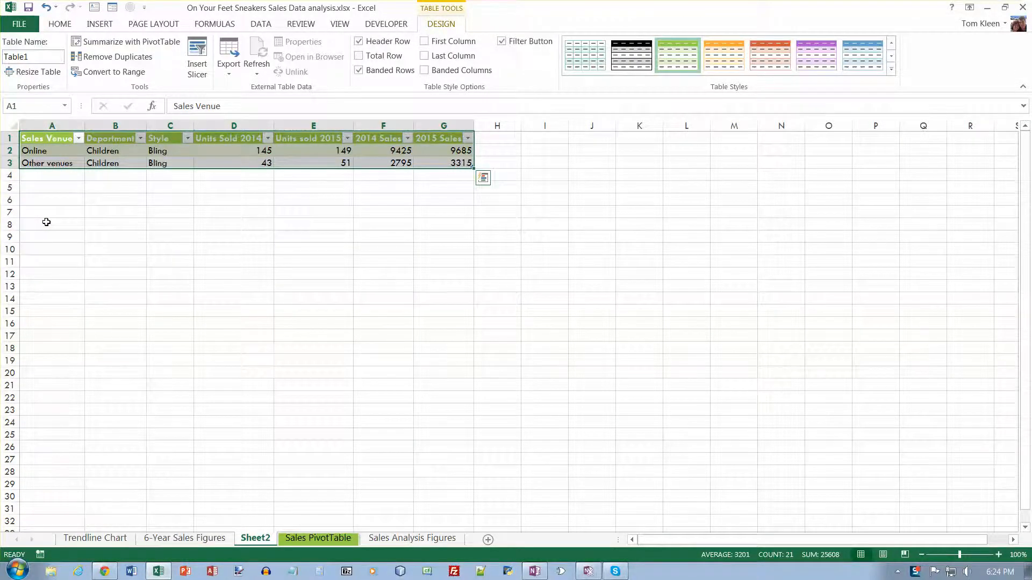
key(ctrl+Page_Down)
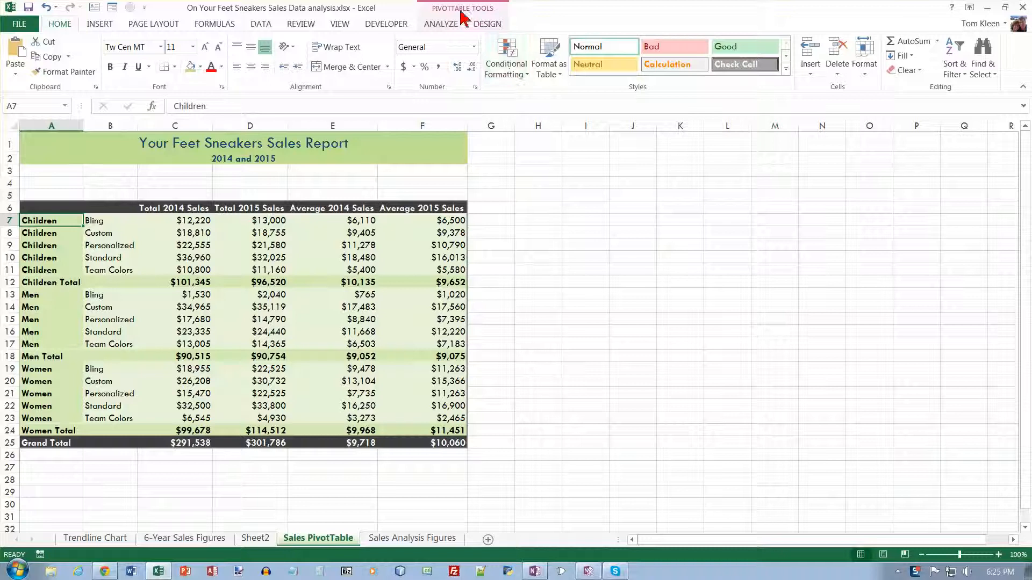
- Show the PivotTable field list and insert a 3-D Clustered Column PivotChart from the pivot table
click(447, 25)
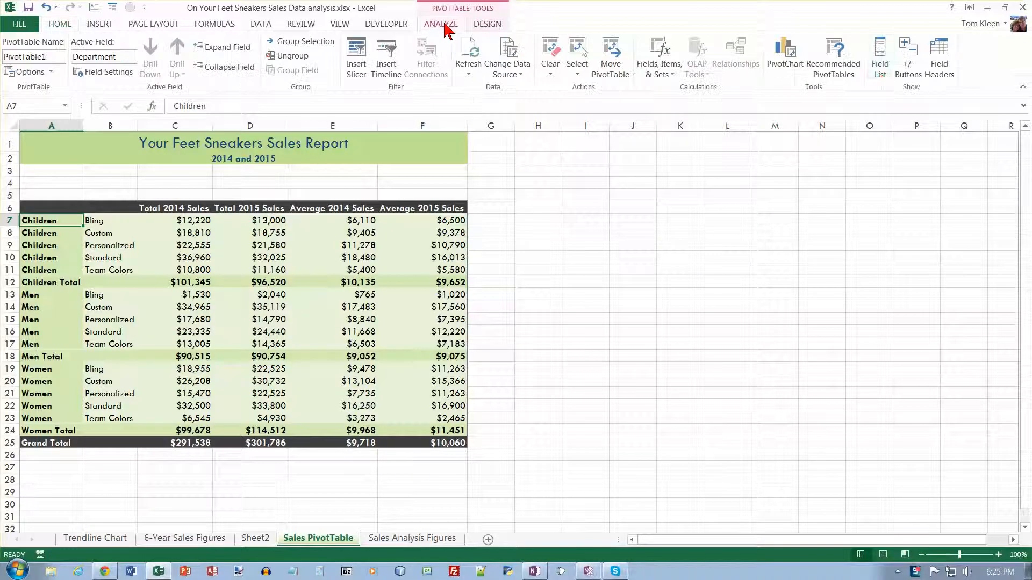
click(881, 64)
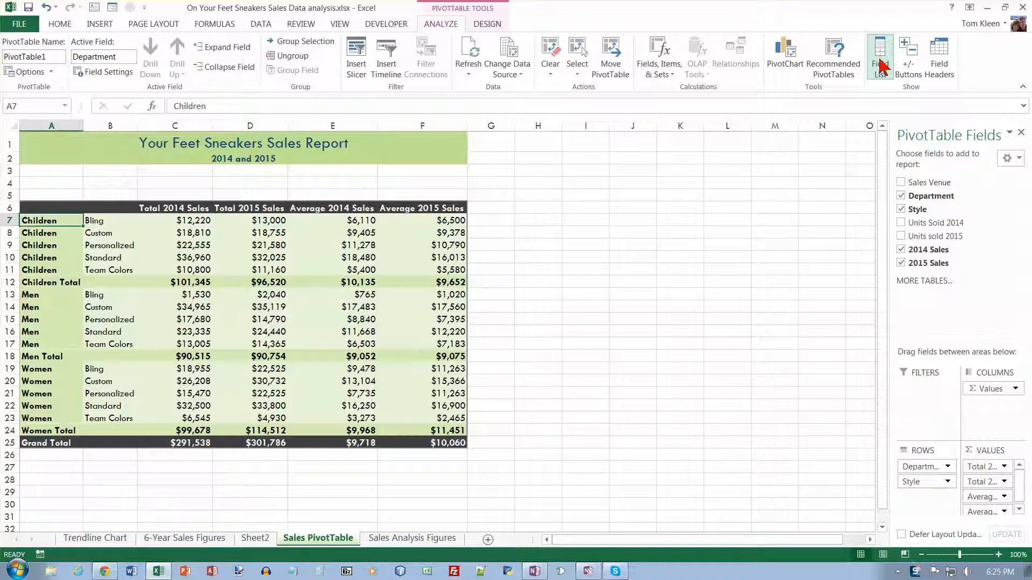
click(786, 64)
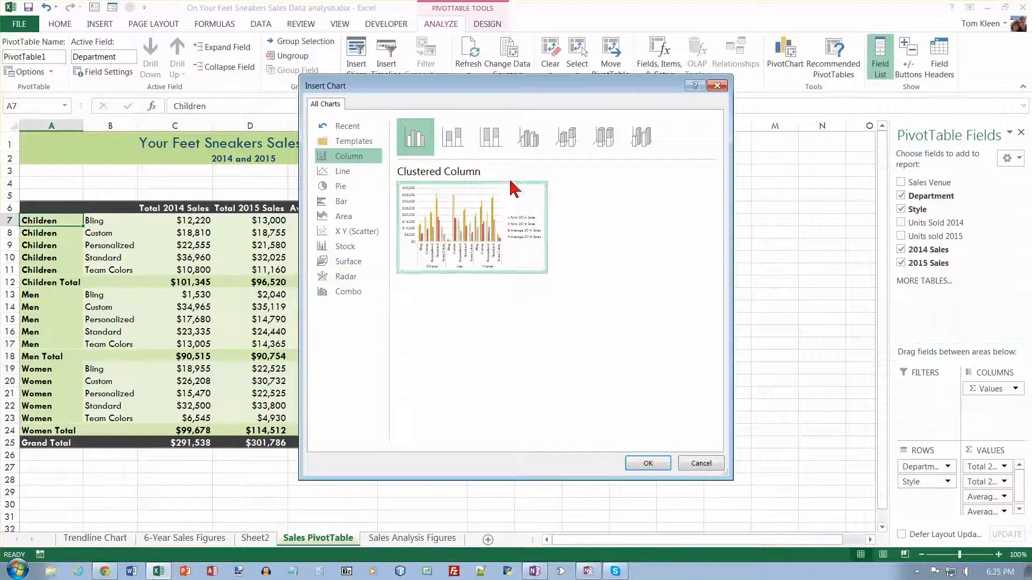
mouse_move(476, 196)
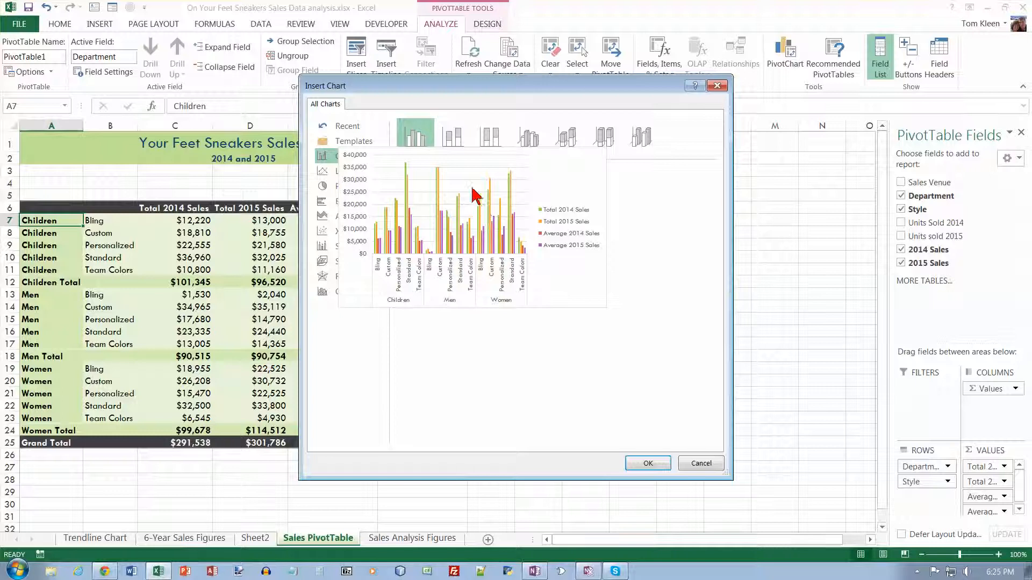
click(529, 144)
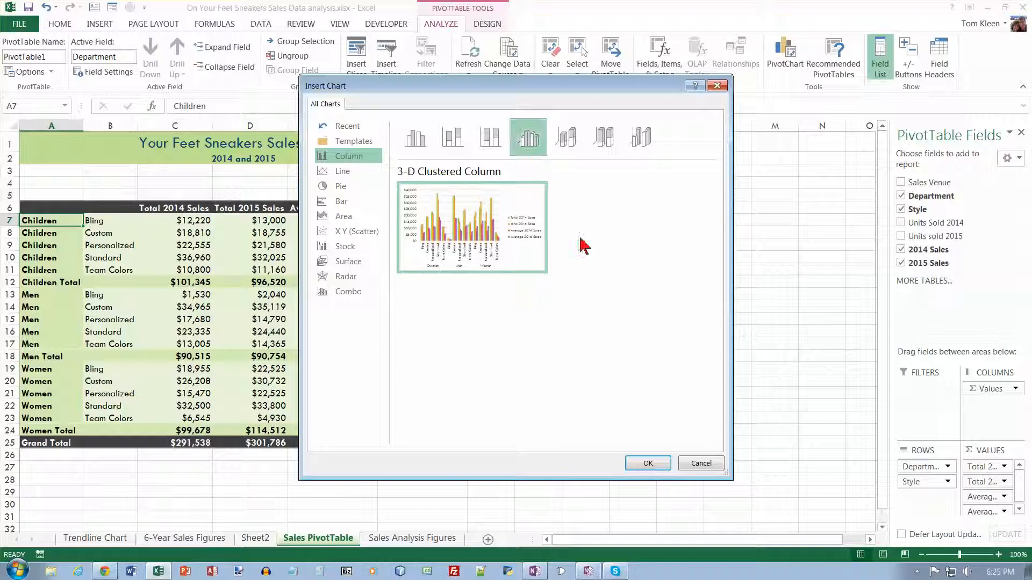
click(657, 465)
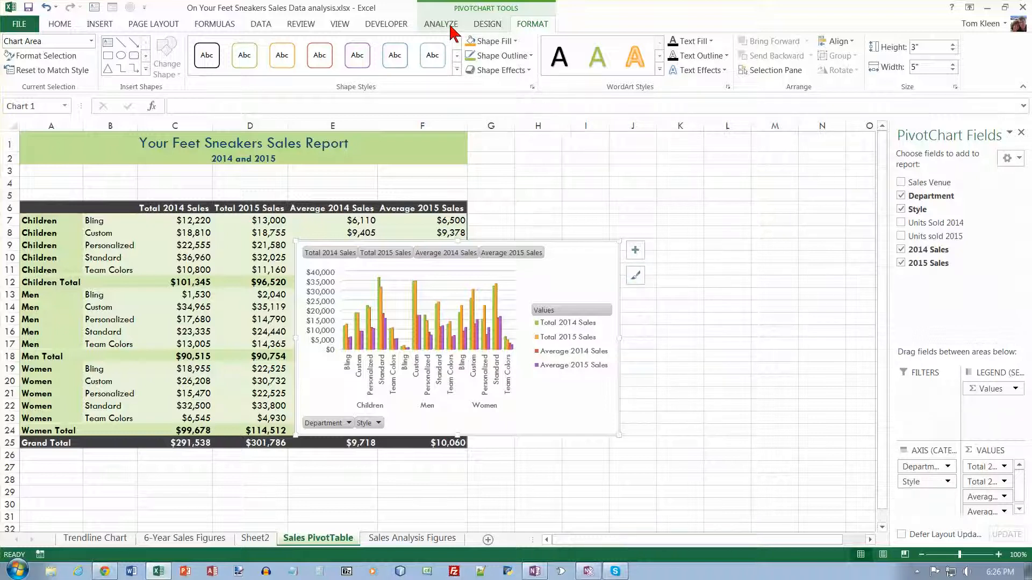
- Move the PivotChart to a new sheet named Total Sales PivotChart Report
click(484, 27)
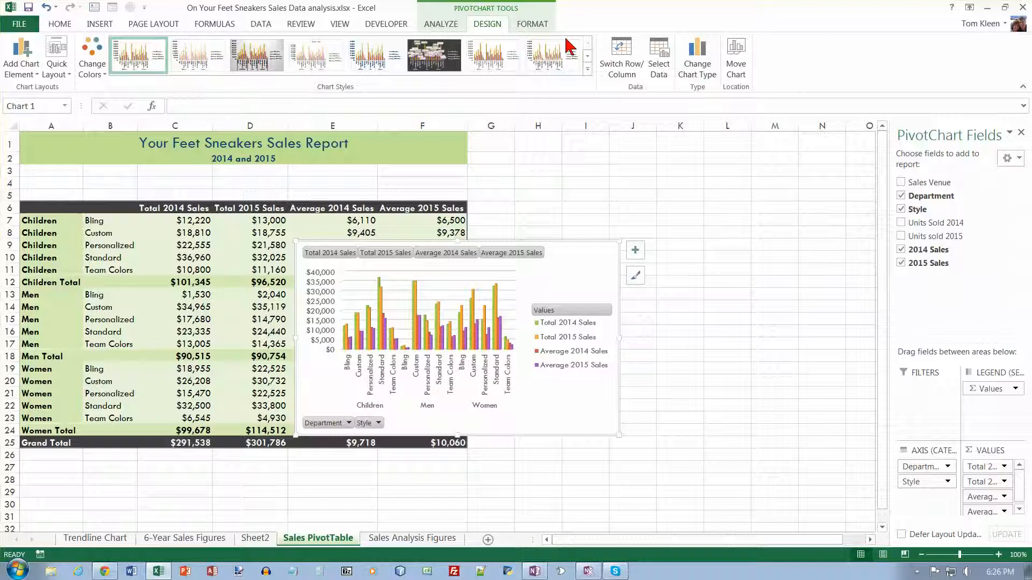
click(736, 61)
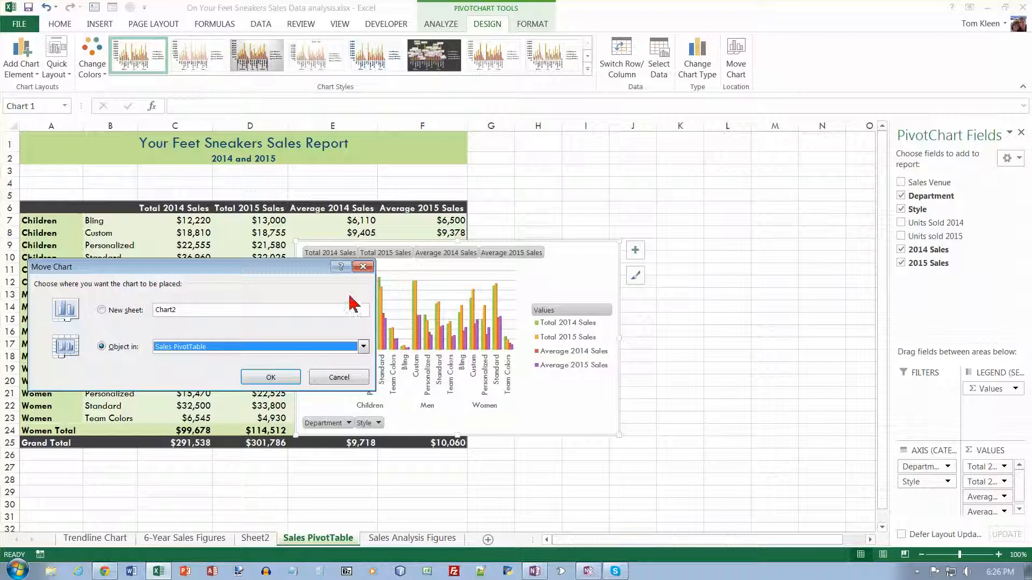
click(177, 310)
drag(178, 311, 152, 314)
text(Total Sales Pivot)
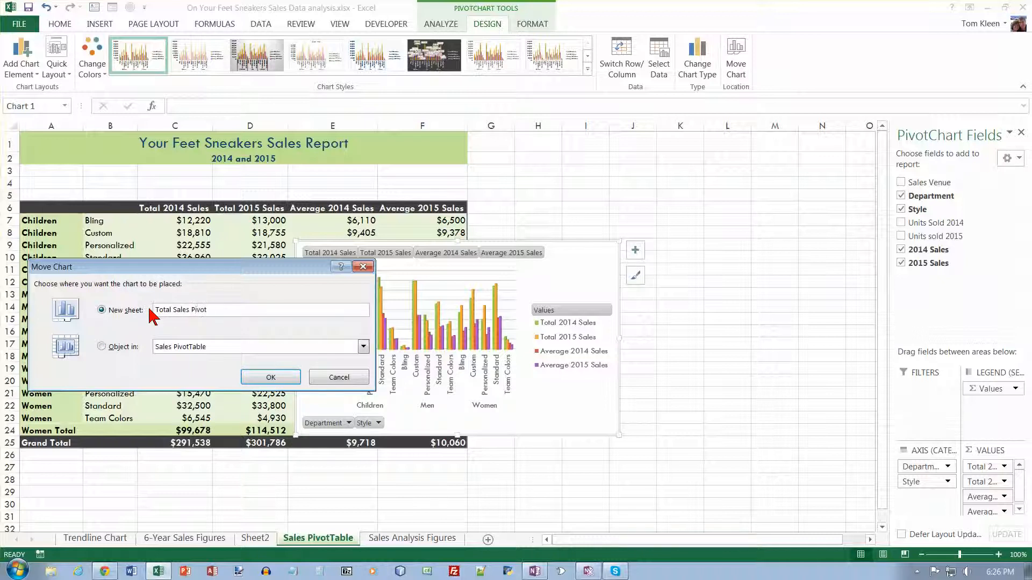
text(Chart Report)
click(270, 376)
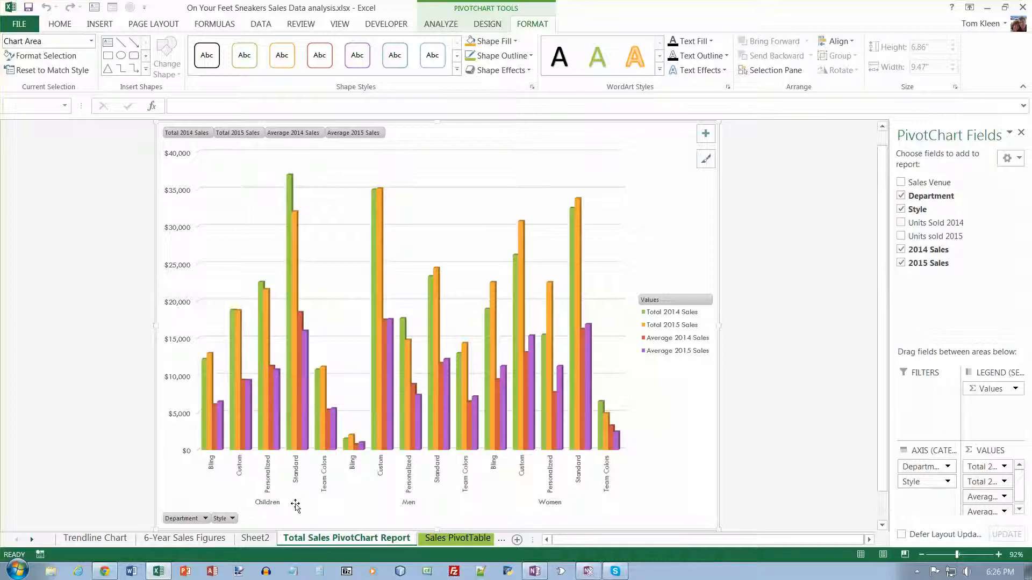
- Color the Total Sales PivotChart Report sheet tab Orange, Accent 2
right_click(364, 547)
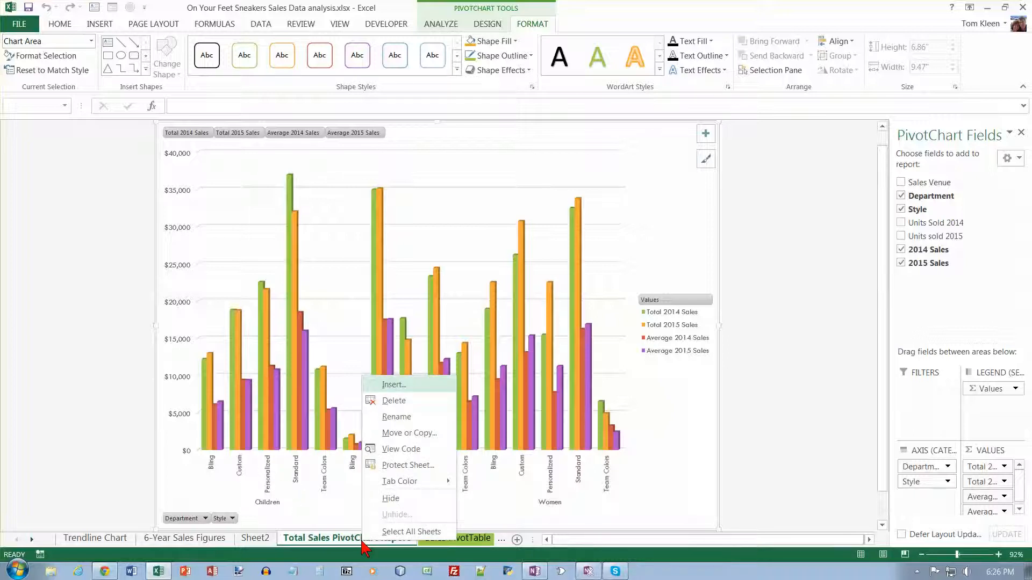
mouse_move(409, 481)
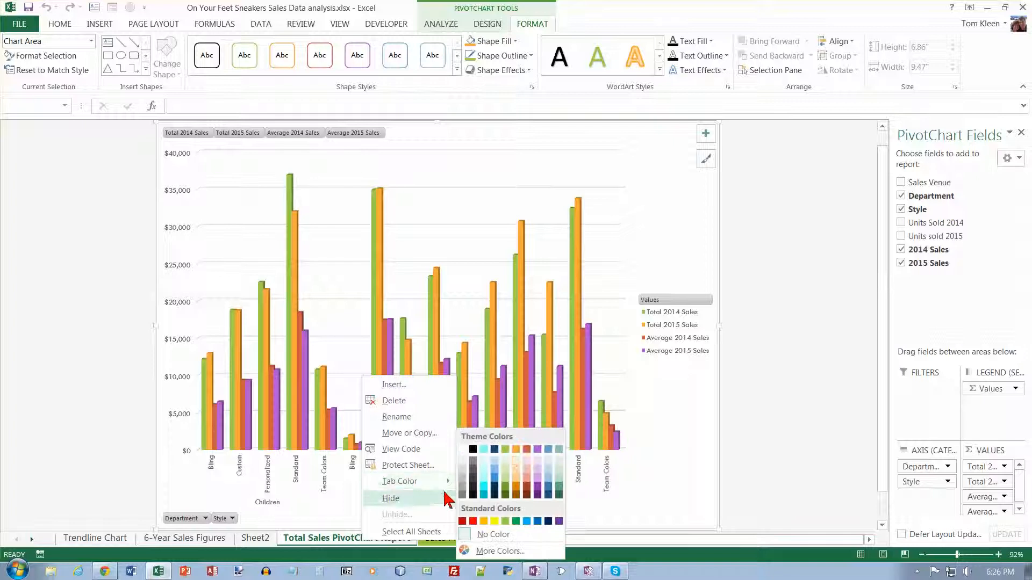
click(517, 451)
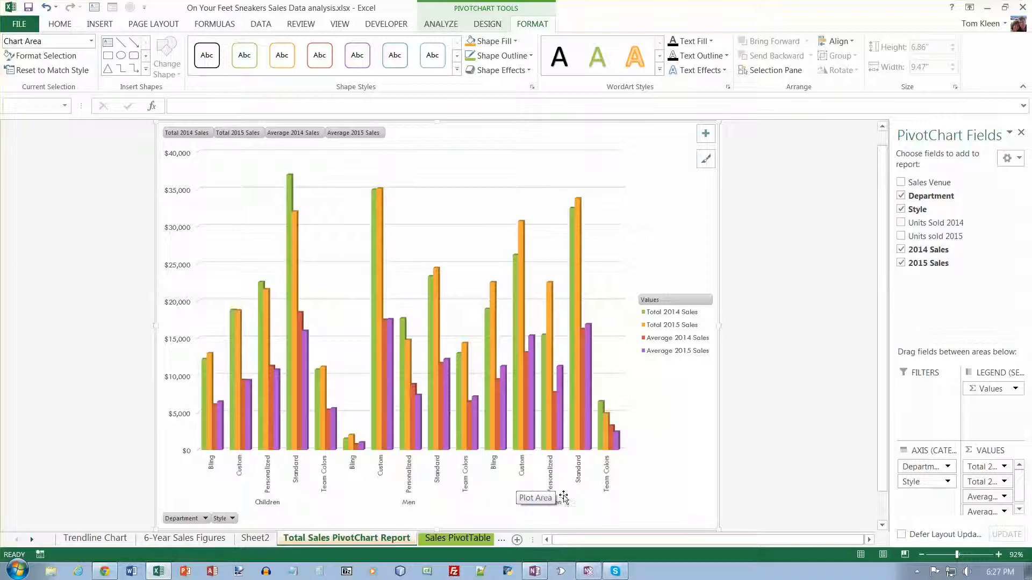
- Remove the two average sales fields from the chart's values
drag(985, 500, 827, 462)
drag(987, 497, 826, 473)
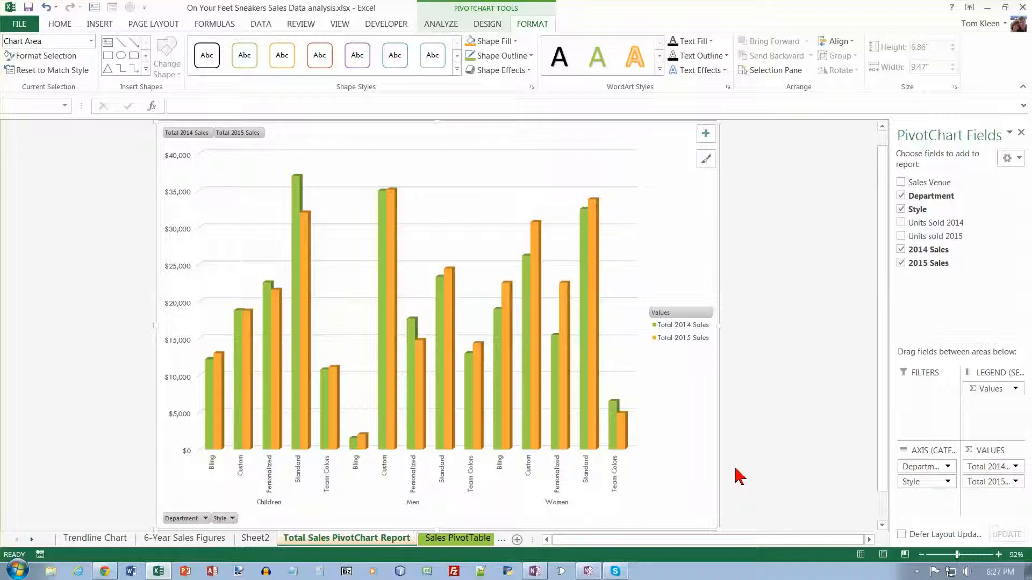
- Set the column shape of both the Total 2014 Sales and Total 2015 Sales series to Cylinder
click(300, 198)
mouse_move(386, 248)
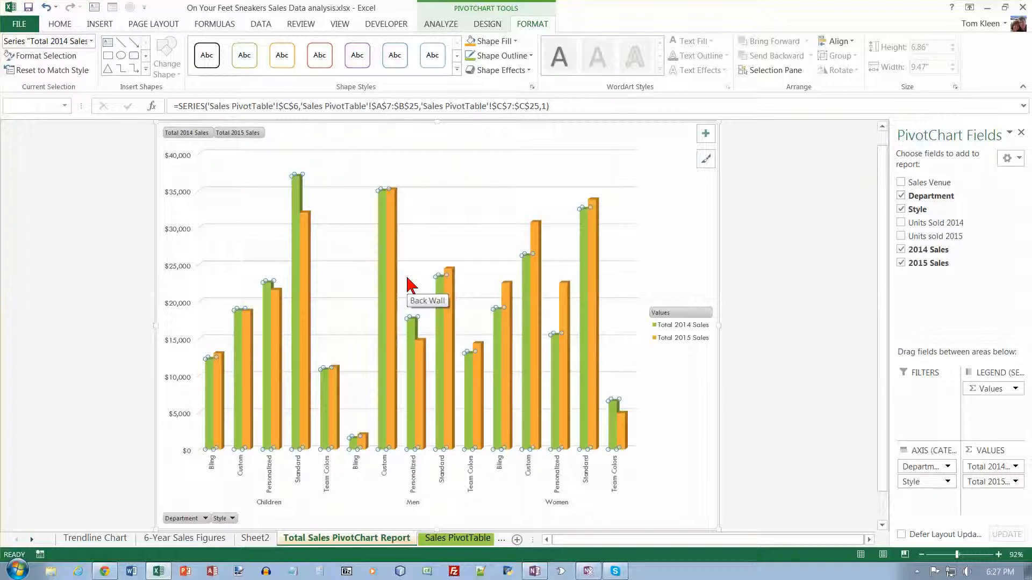
right_click(297, 186)
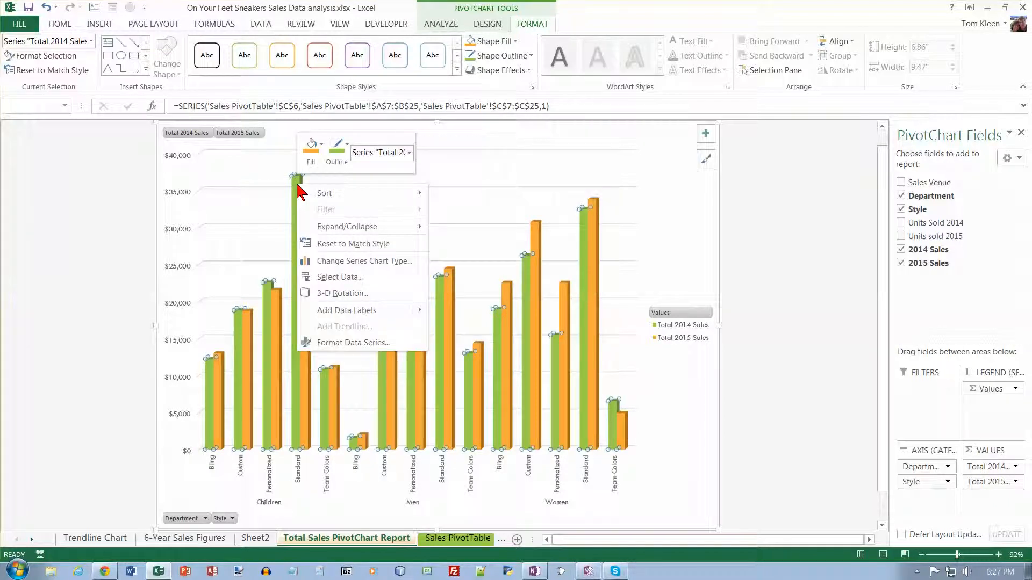
click(345, 346)
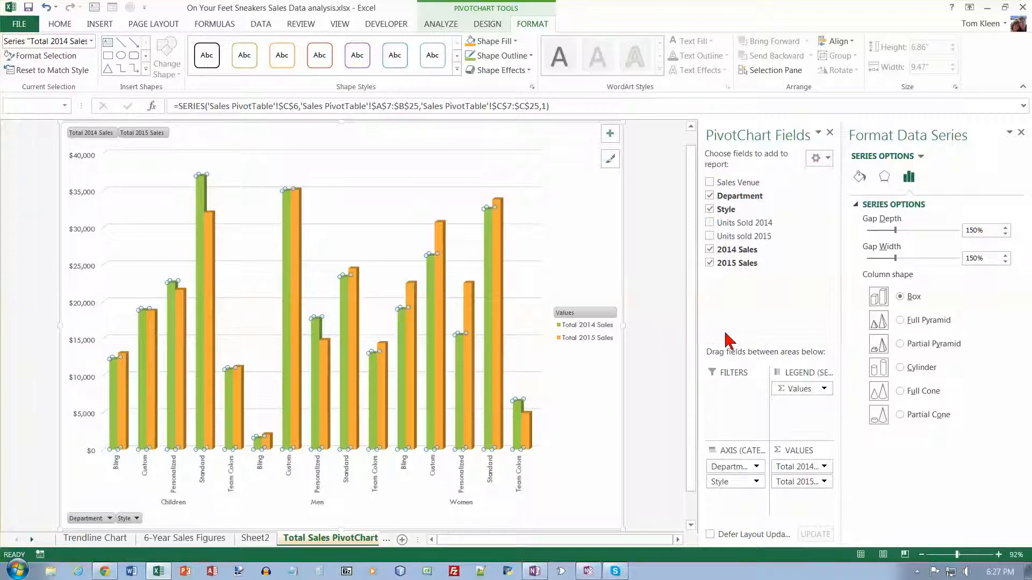
click(901, 368)
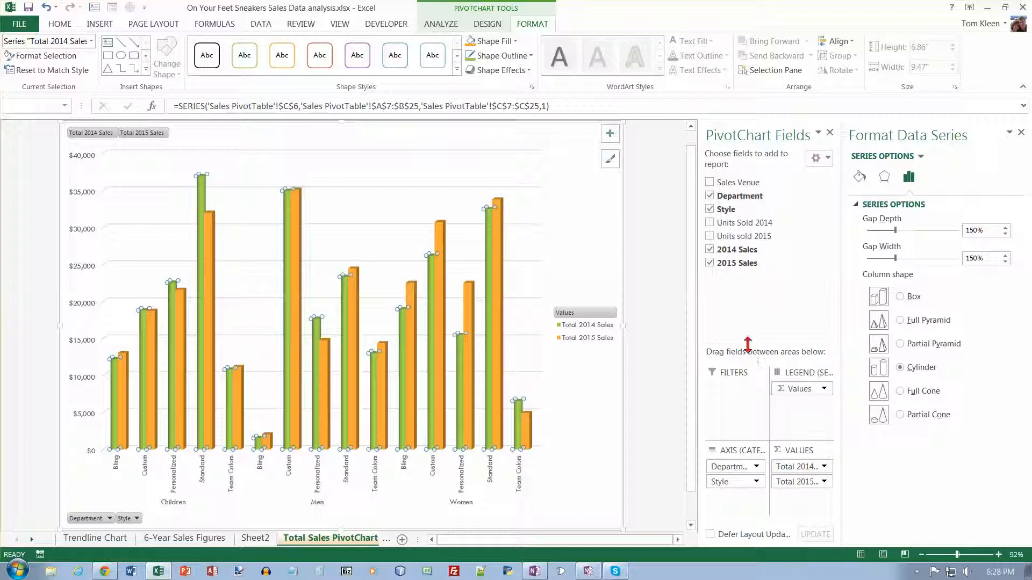
click(299, 215)
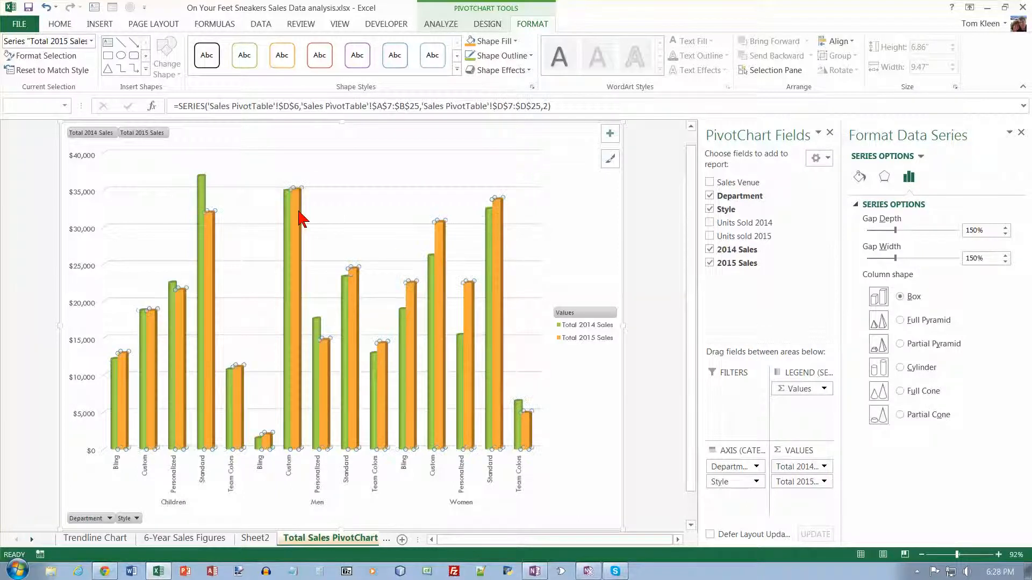
click(900, 368)
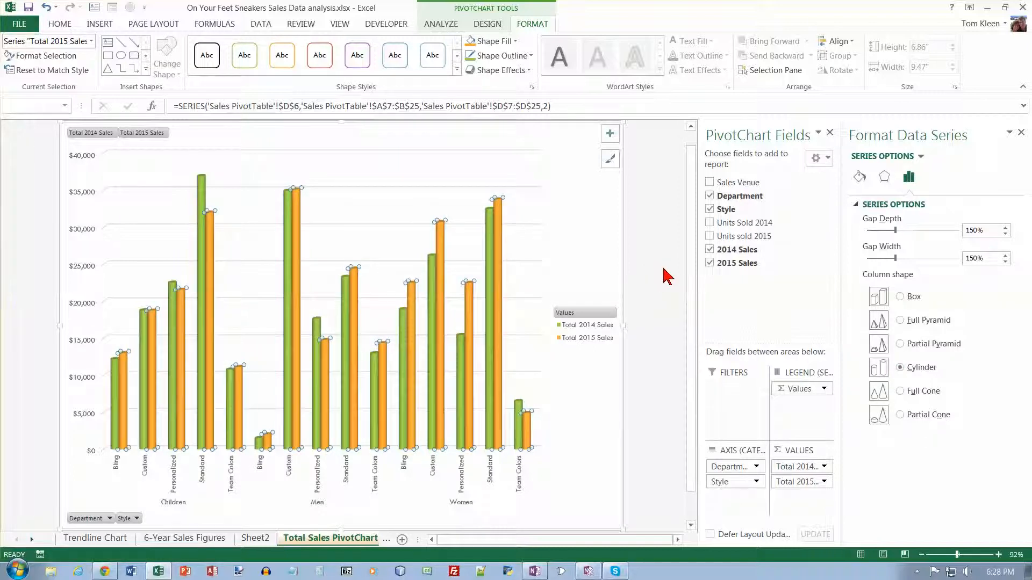
click(1022, 133)
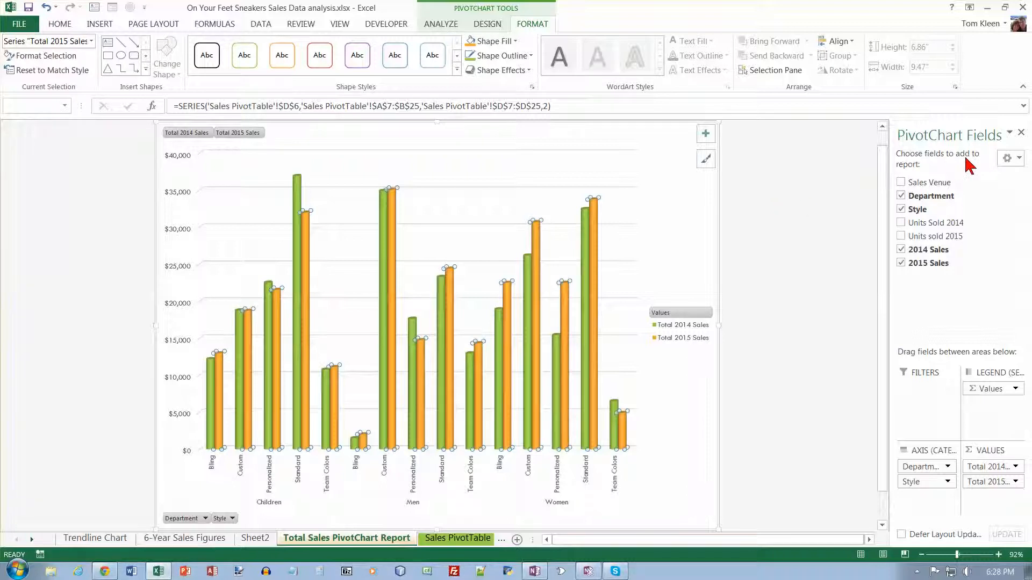
- Add a chart title element to the PivotChart and select it
click(707, 134)
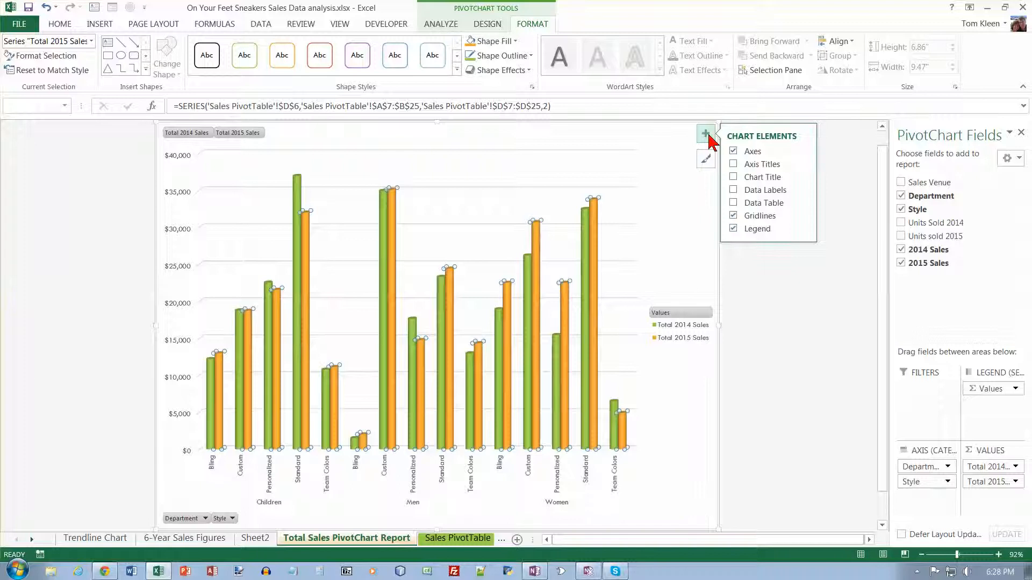
click(734, 178)
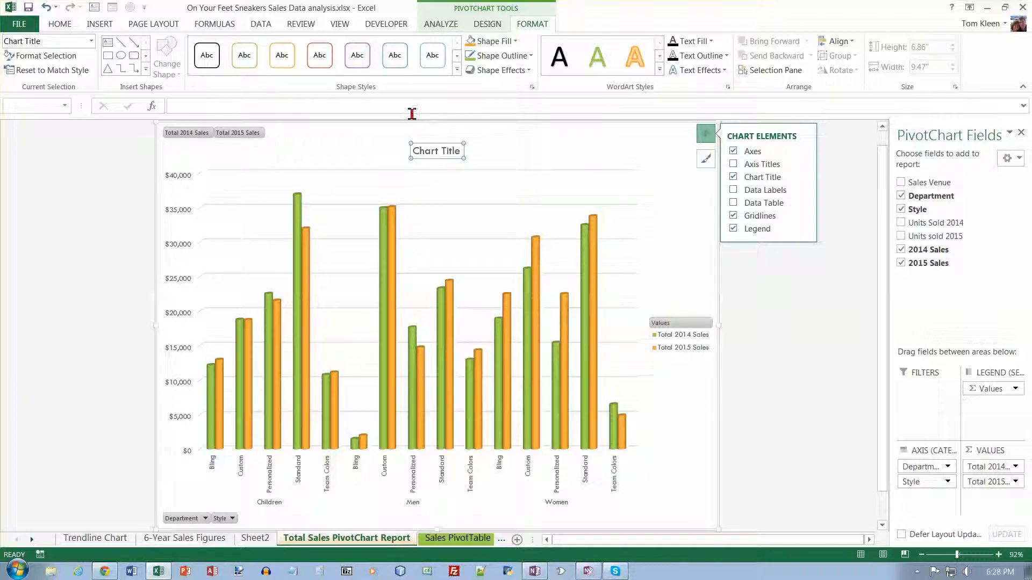
click(430, 153)
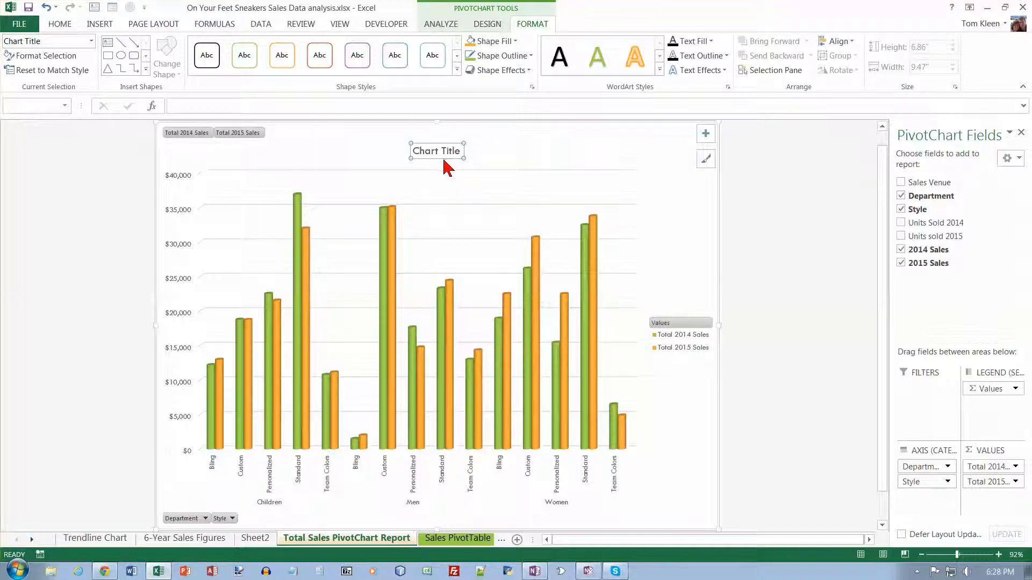
- Set the chart title to three lines: On Your Feet Sneakers, Total Sales by Department and Style, 2014 and 2015
click(352, 106)
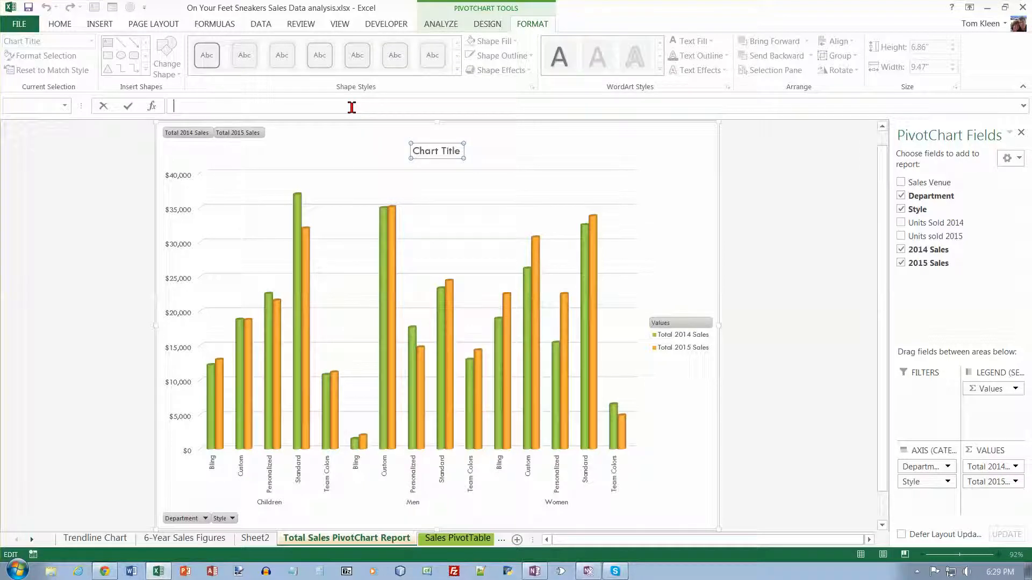
text(On Your Feet Sneakers)
key(alt+Return)
text(Total Sales by Departmen)
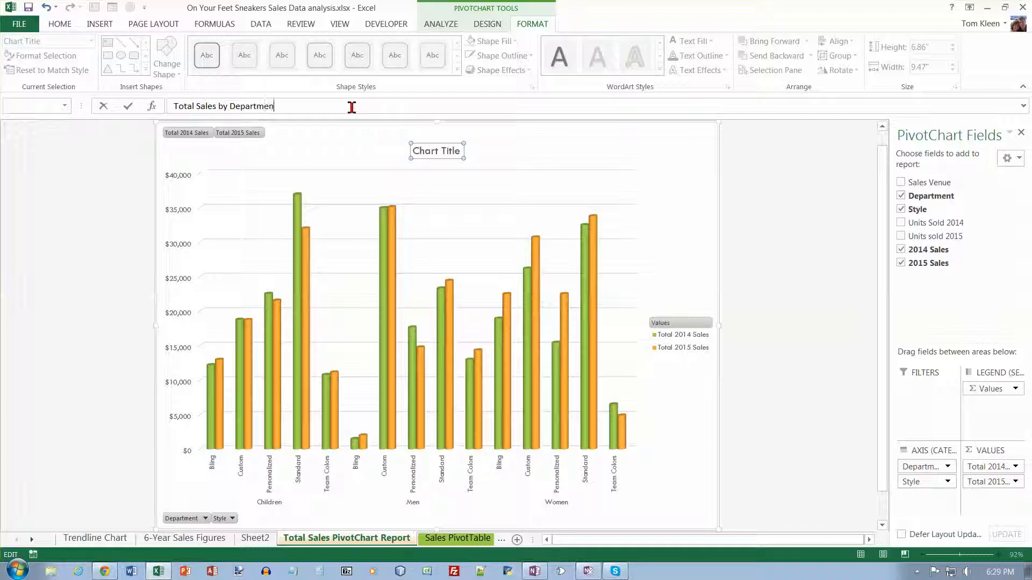
text(t and Style)
key(alt+Return)
text(2014 and)
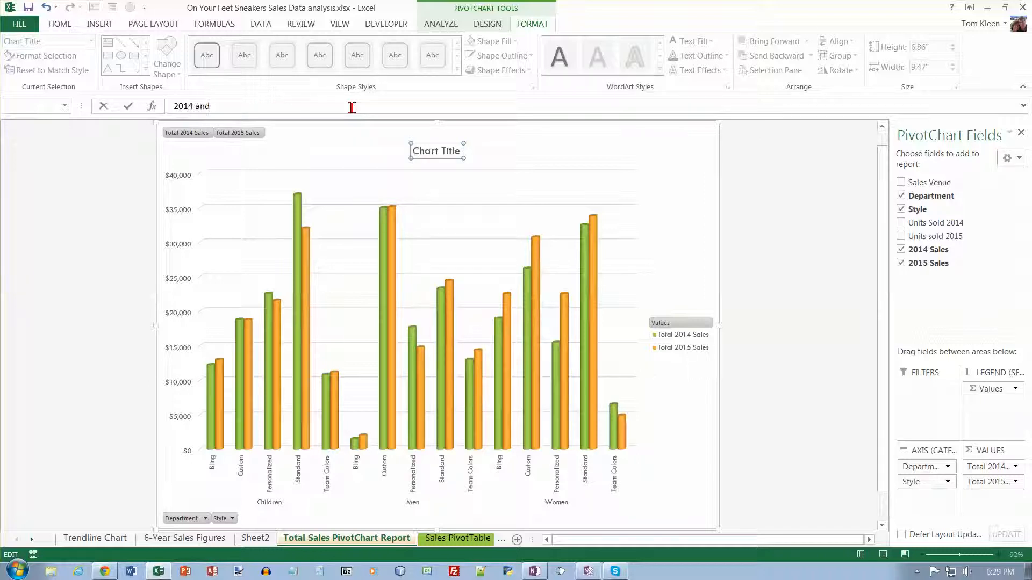
text( 2015)
key(Return)
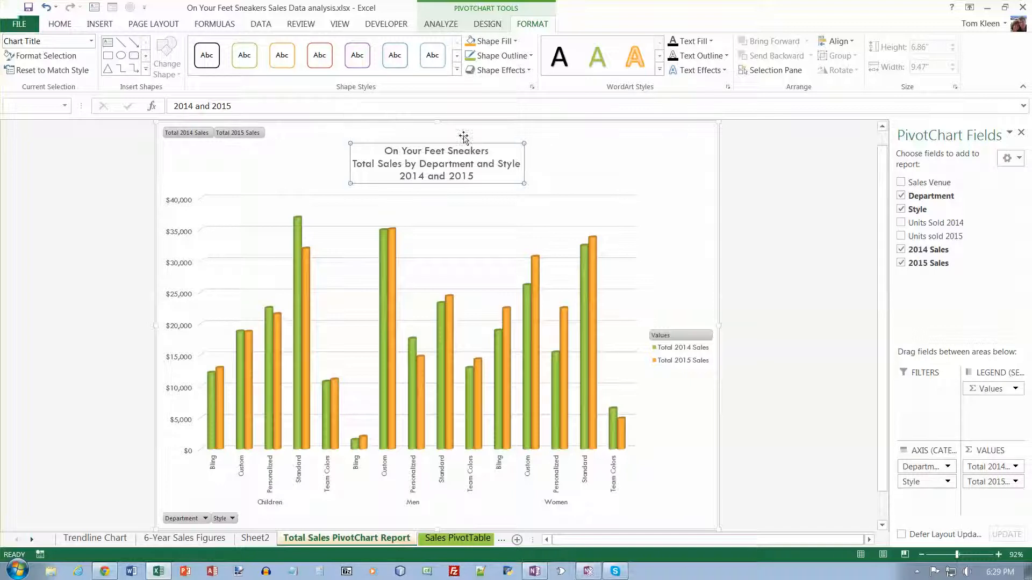
- Apply the Pattern Fill - White, Text 2, Dark Upward Diagonal, Shadow WordArt style to the chart's text
click(650, 165)
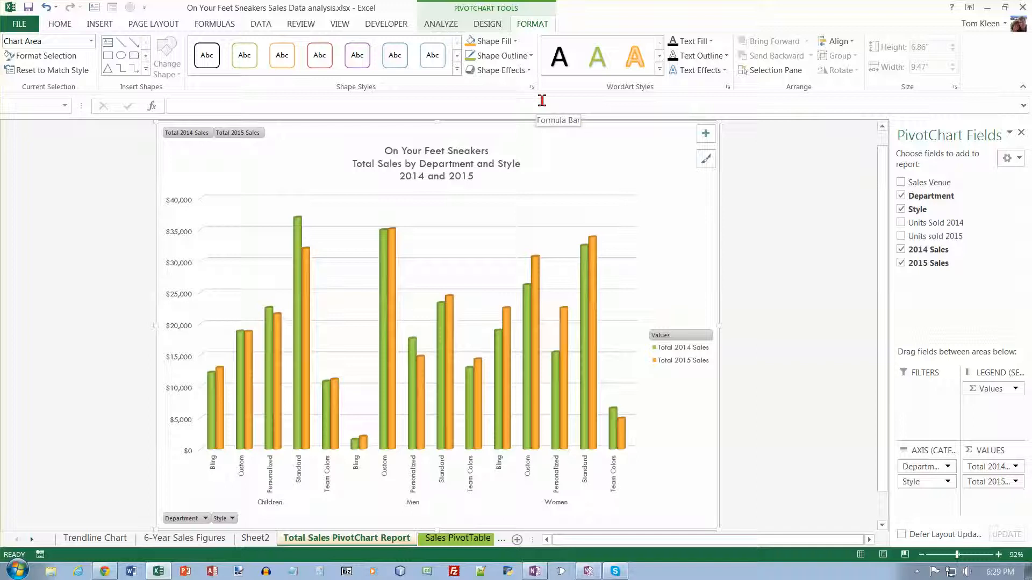
click(658, 70)
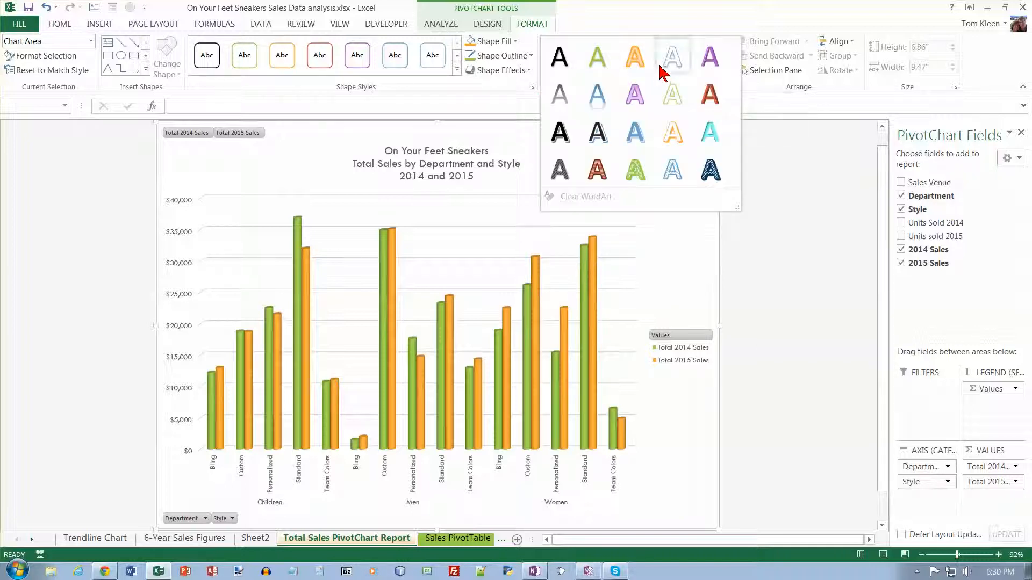
click(656, 28)
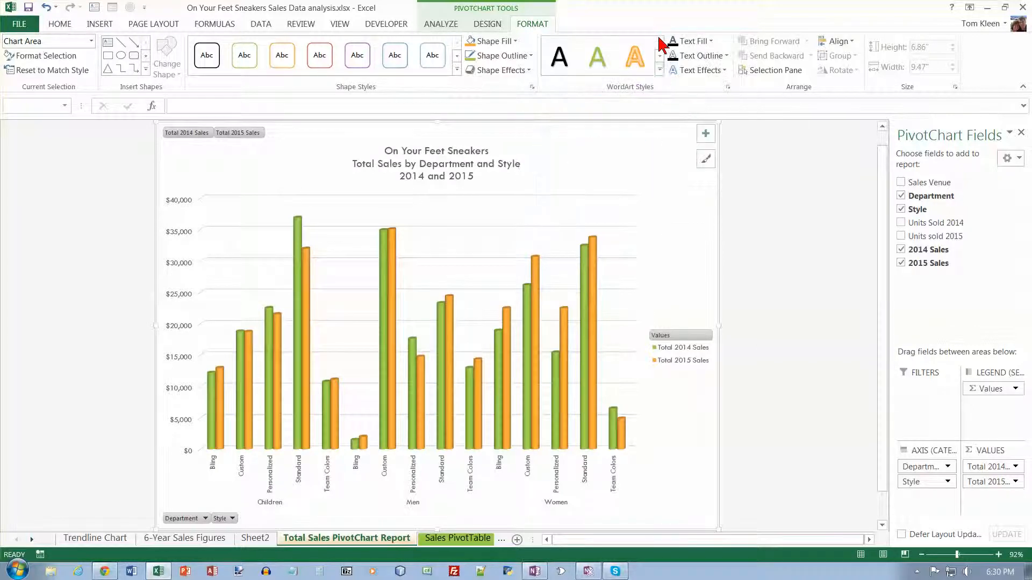
click(659, 71)
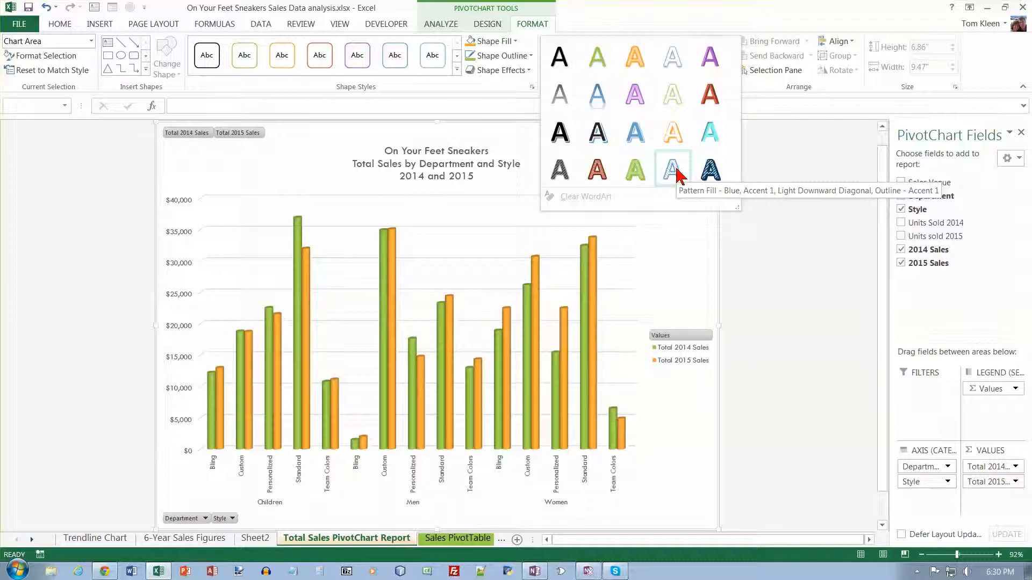
click(561, 170)
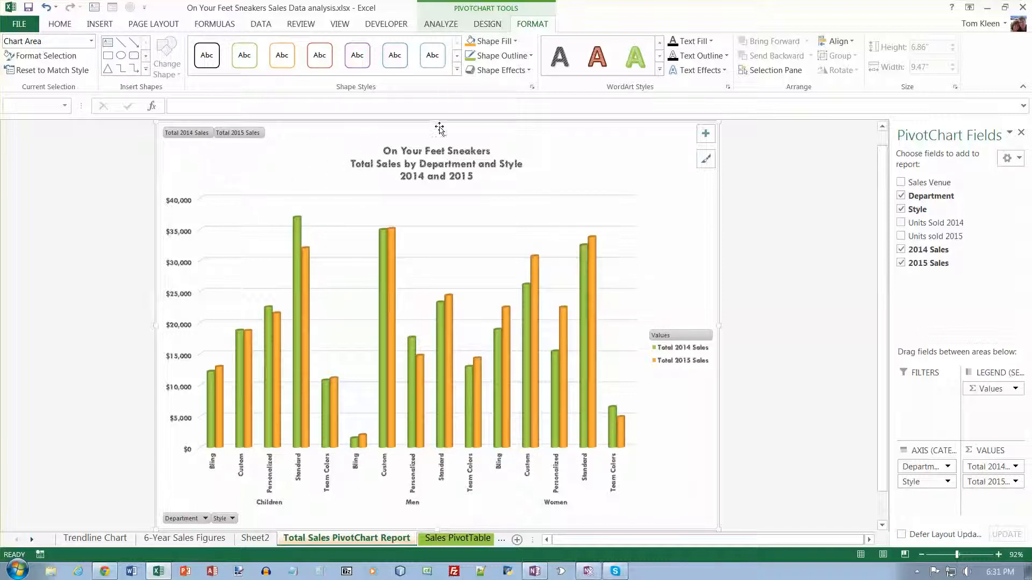
- Fill the chart's back wall with a light green gradient variation
click(429, 154)
click(308, 155)
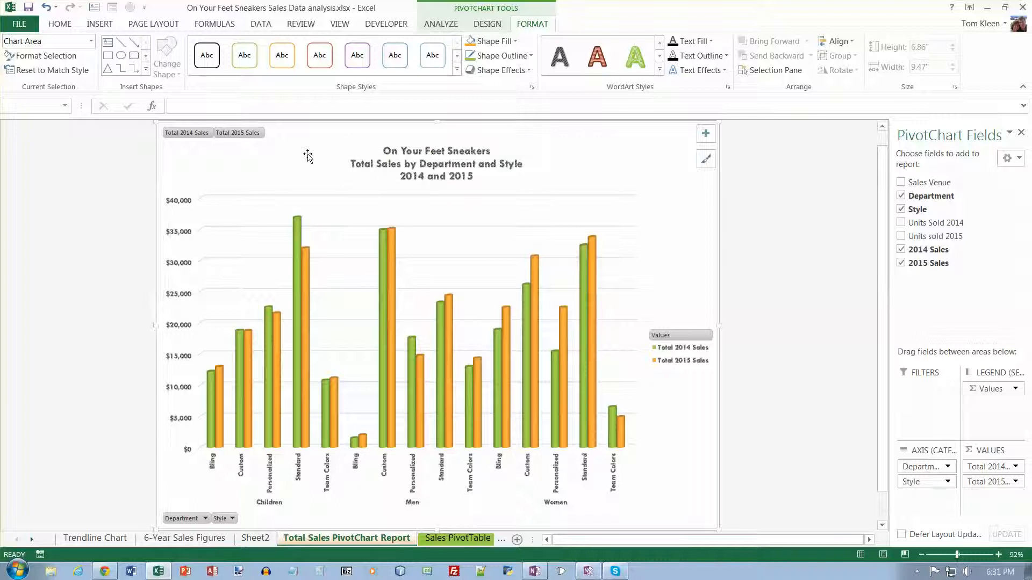
click(91, 42)
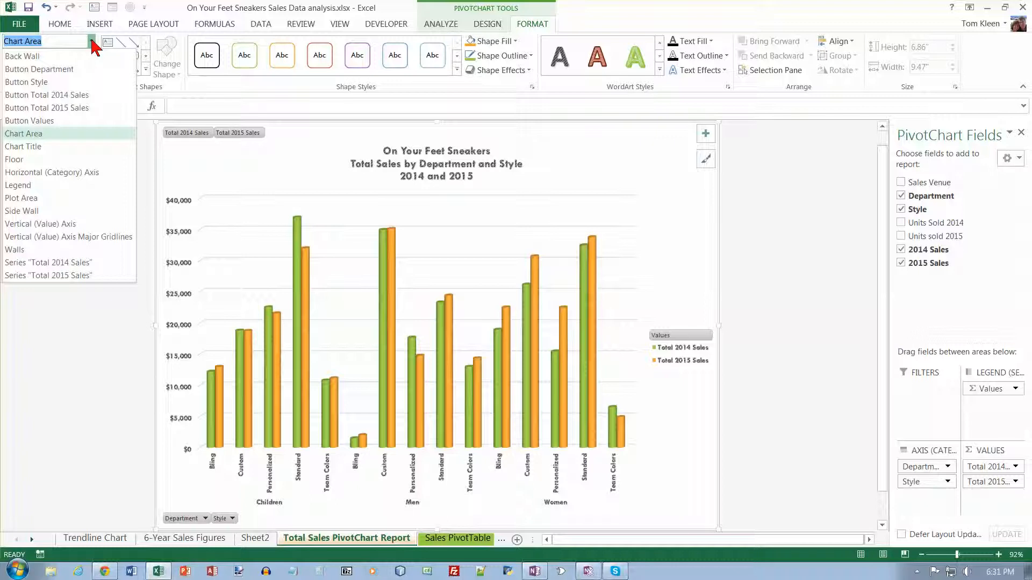
click(52, 57)
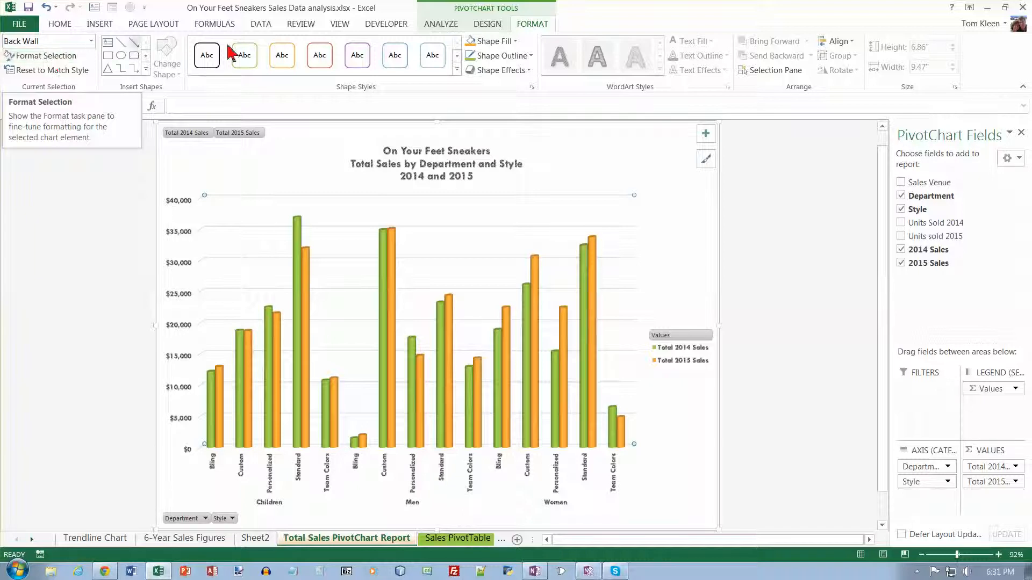
click(515, 41)
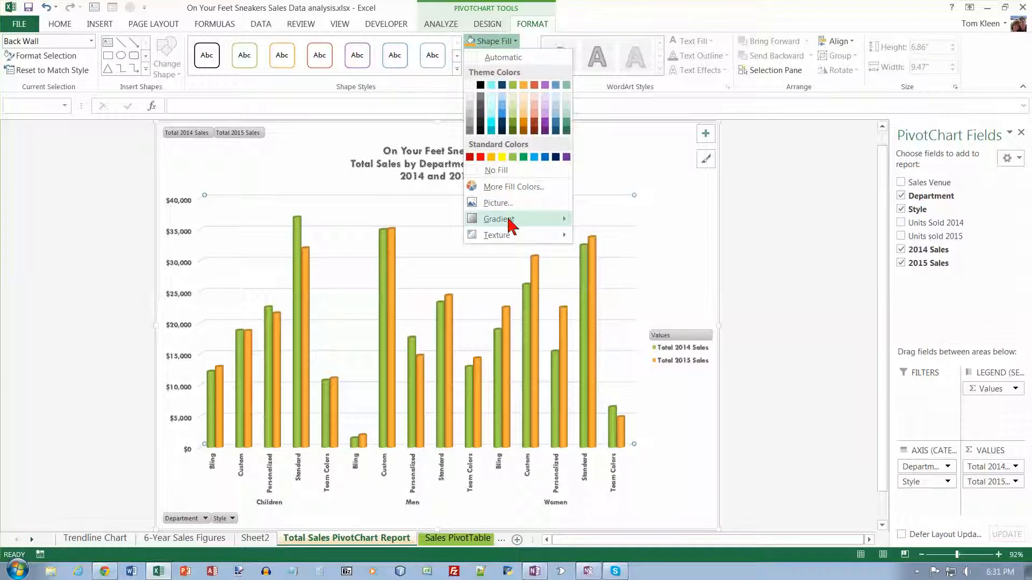
mouse_move(509, 224)
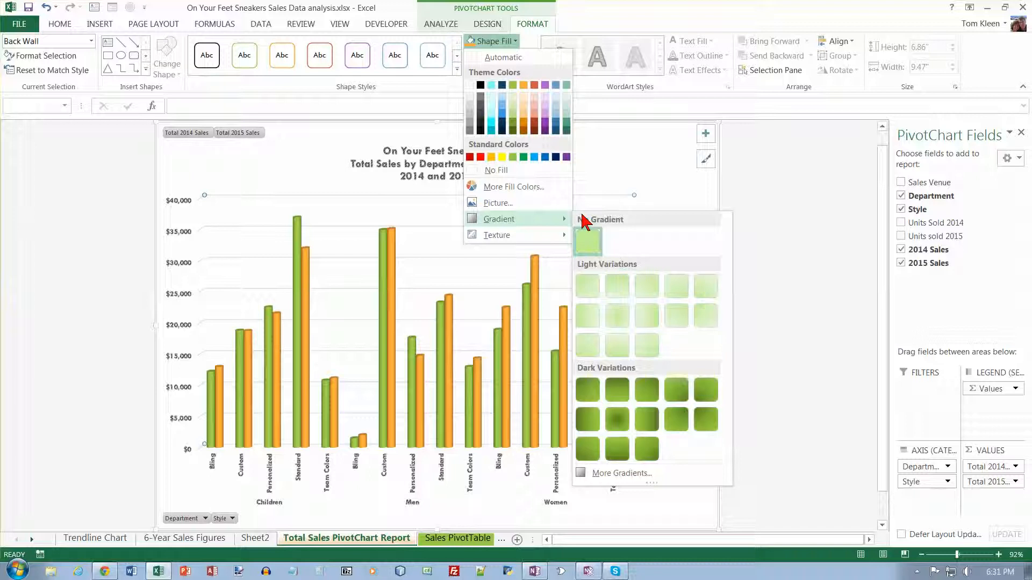
click(618, 321)
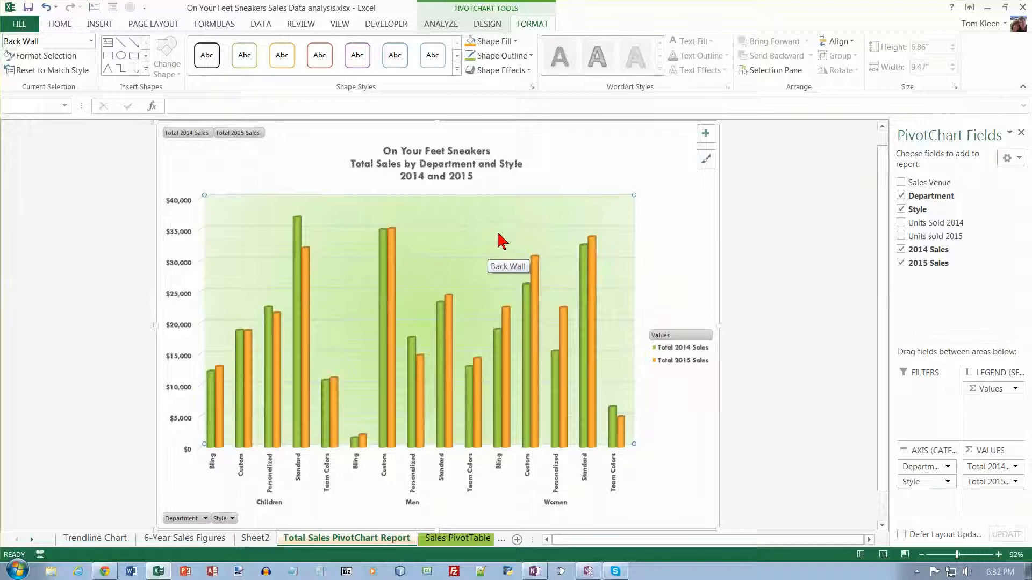
- Apply the same light green gradient fill to the chart's side wall
click(91, 41)
click(41, 212)
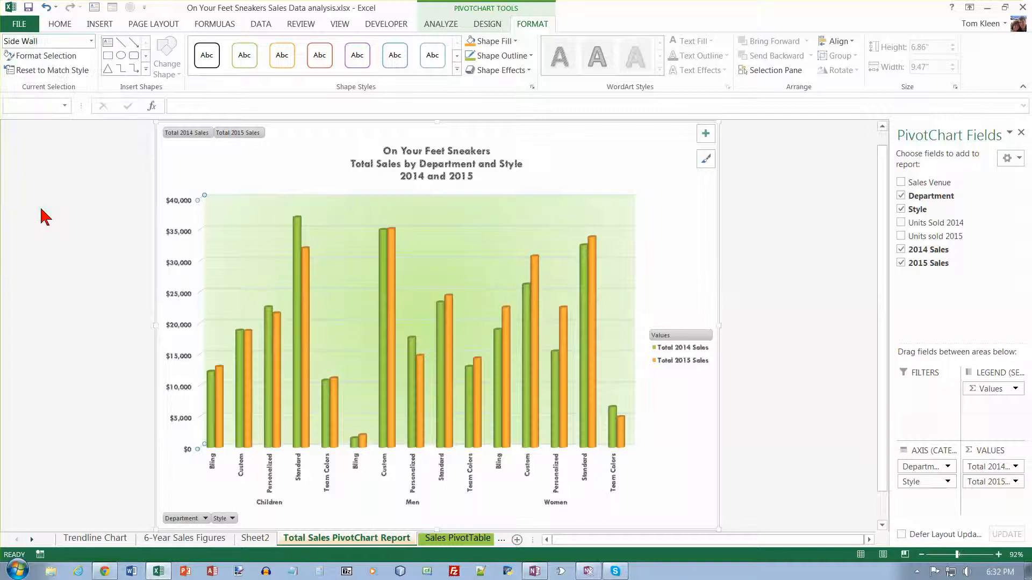
click(513, 41)
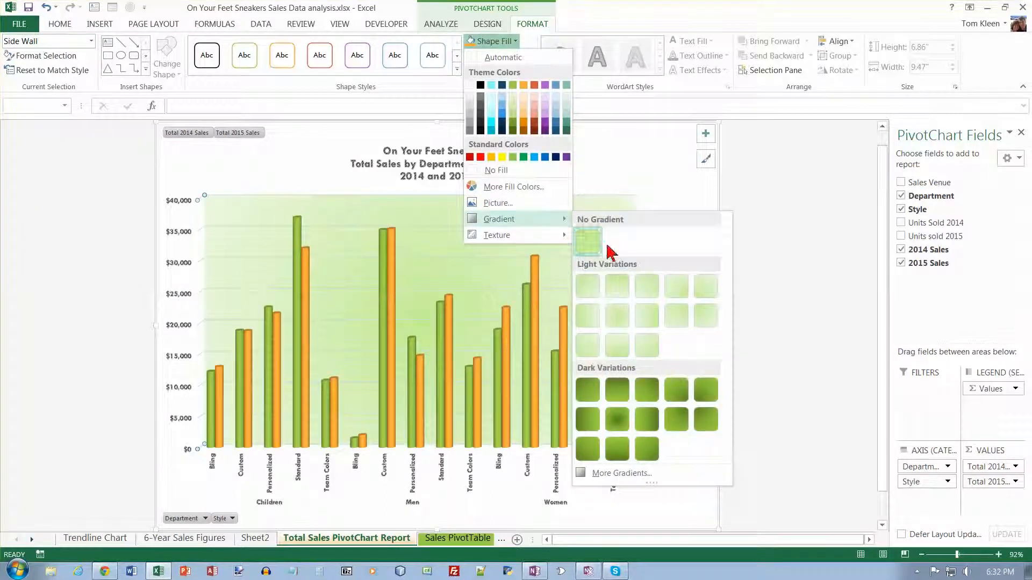
click(620, 317)
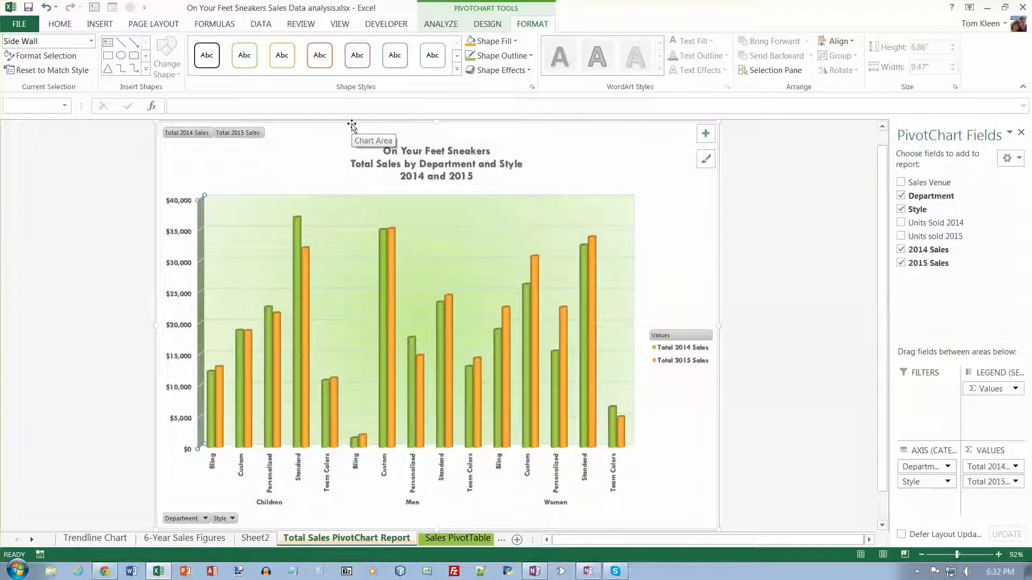
- Replace the Department field with Sales Venue in the PivotChart's fields
click(442, 24)
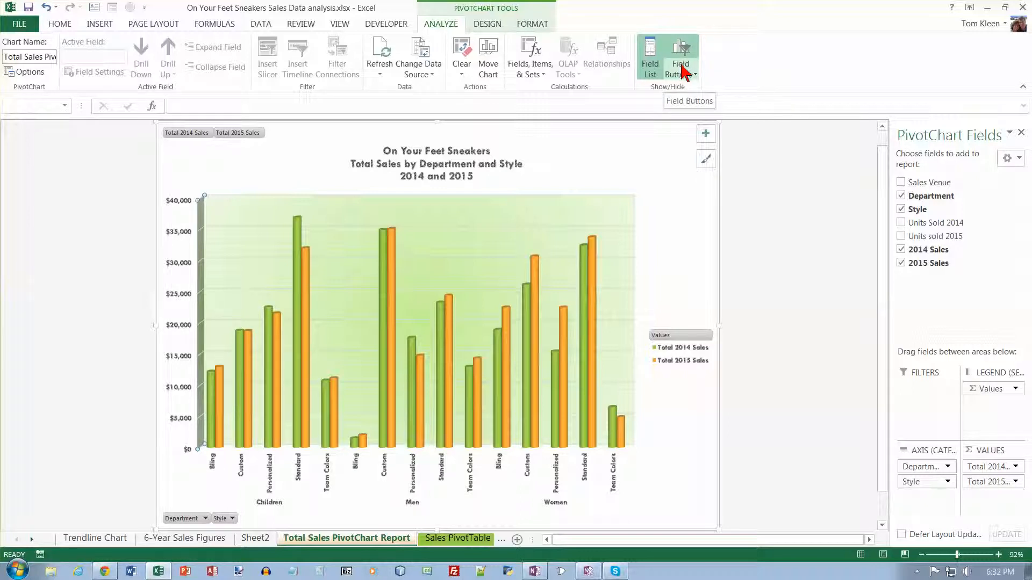
click(900, 196)
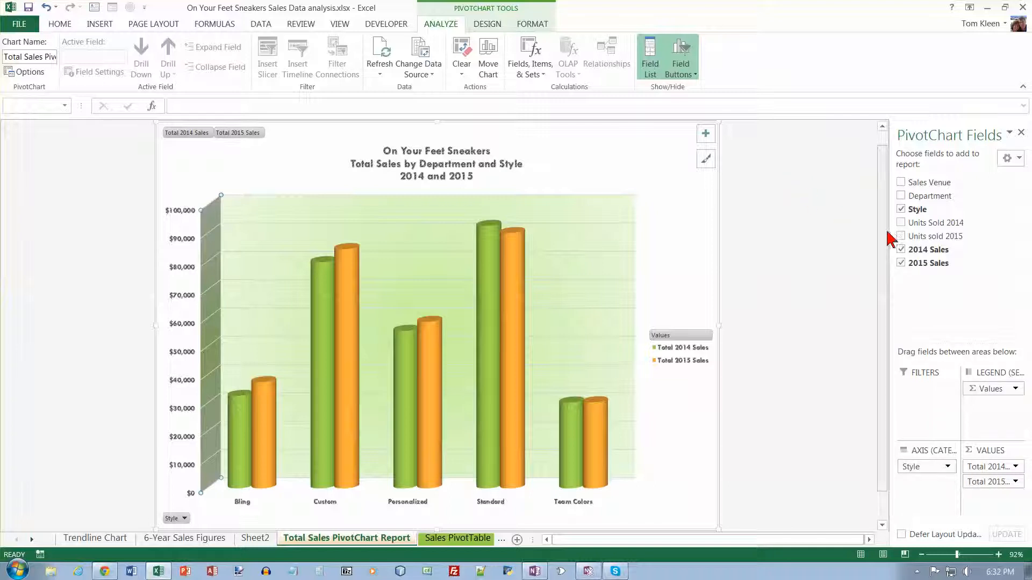
click(900, 182)
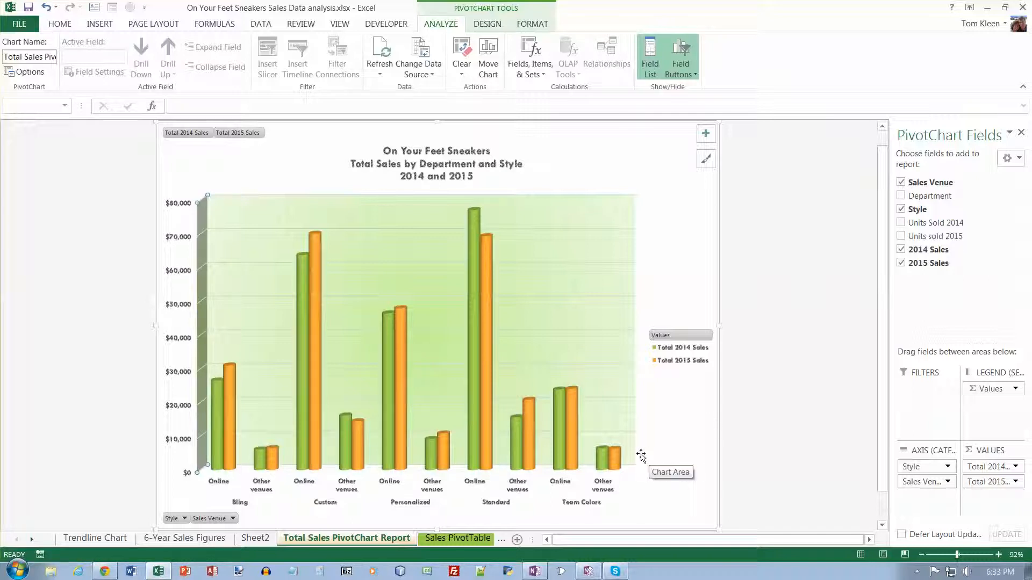
- Restore Department in place of Sales Venue on the Sales PivotTable sheet and move Department above Style in the chart's axis fields
click(470, 539)
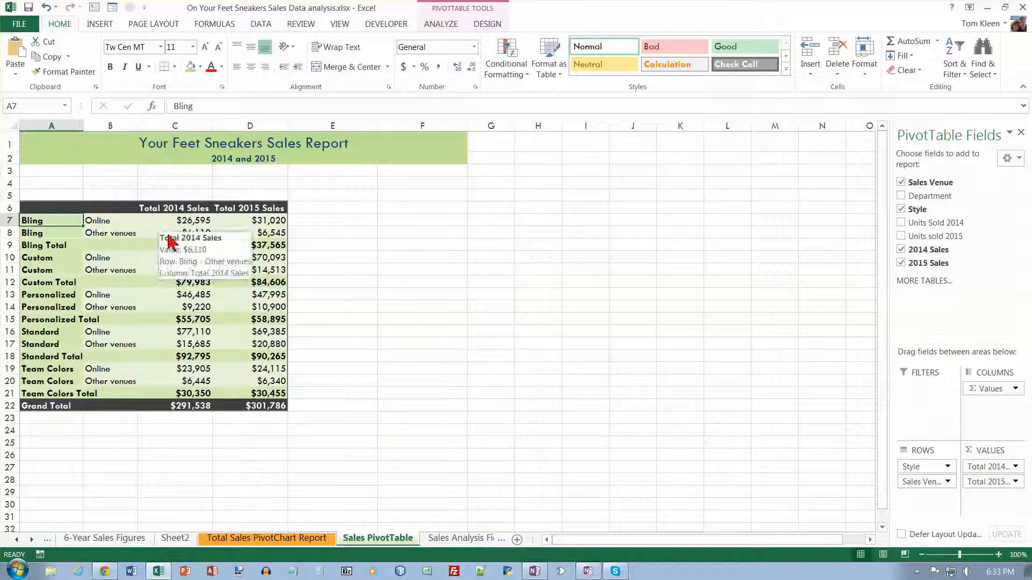
click(903, 184)
click(901, 196)
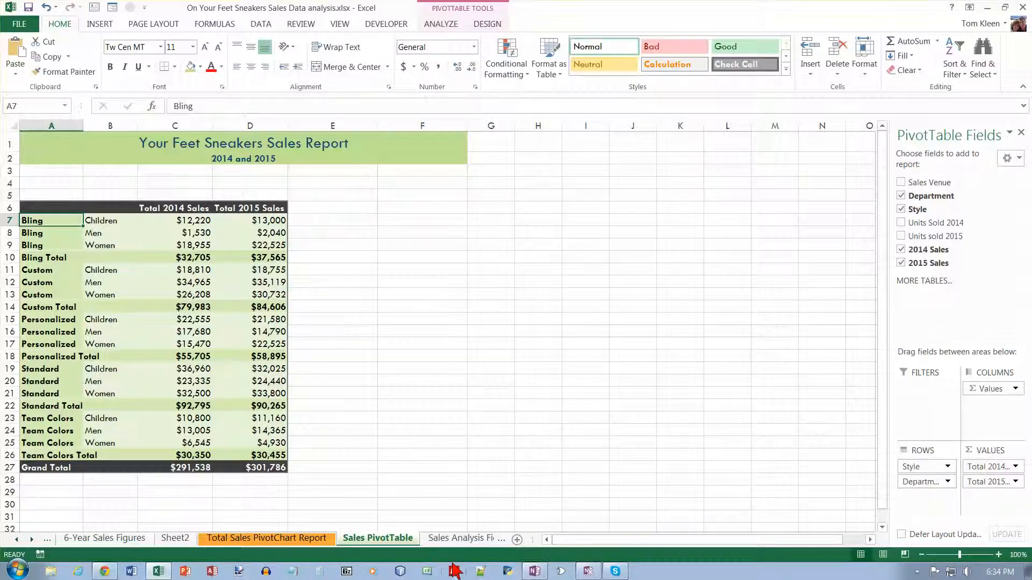
click(322, 538)
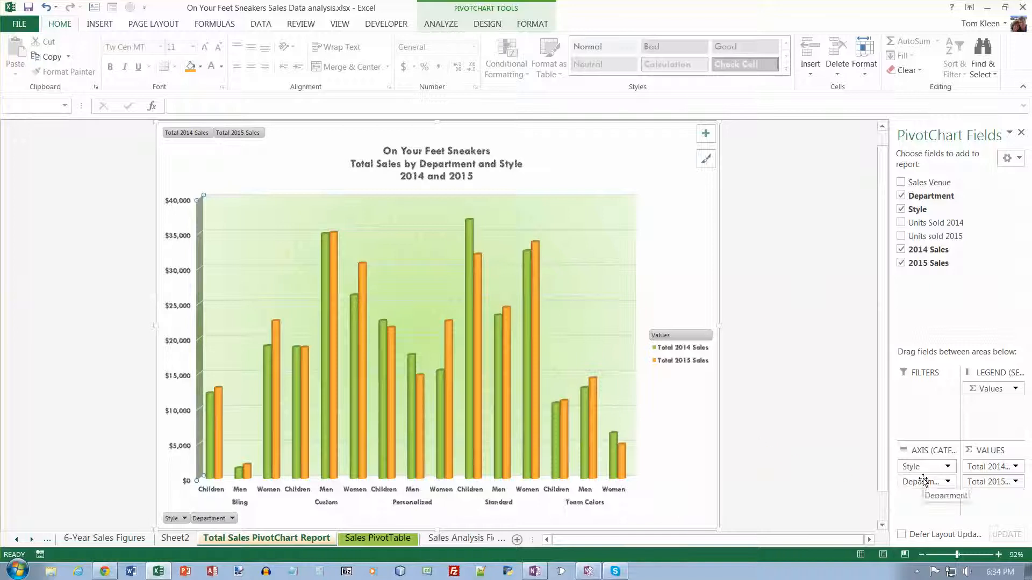
drag(924, 480, 923, 466)
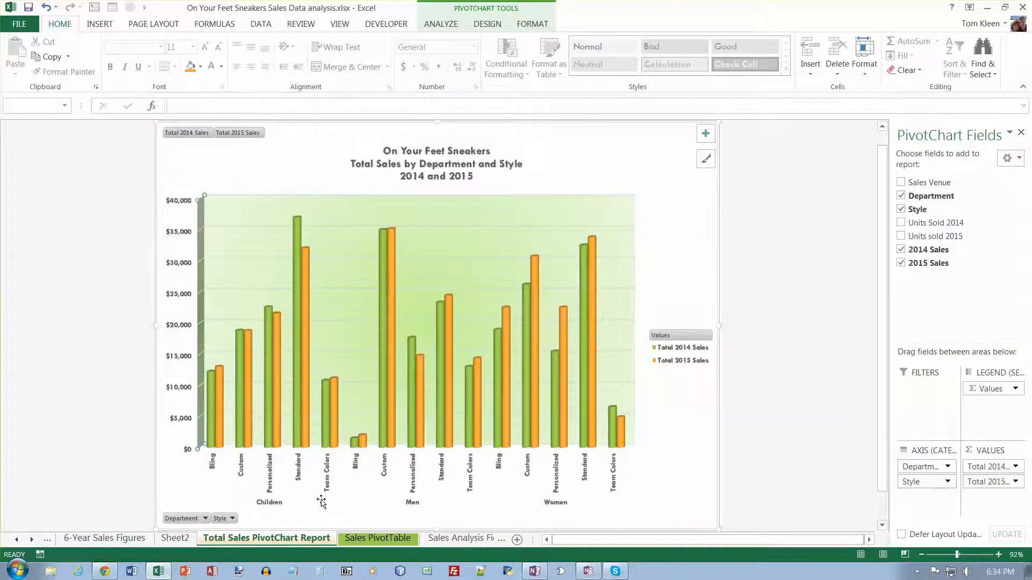
- Insert a PivotChart and PivotTable on a new worksheet from the Sales Analysis Figures data
click(454, 539)
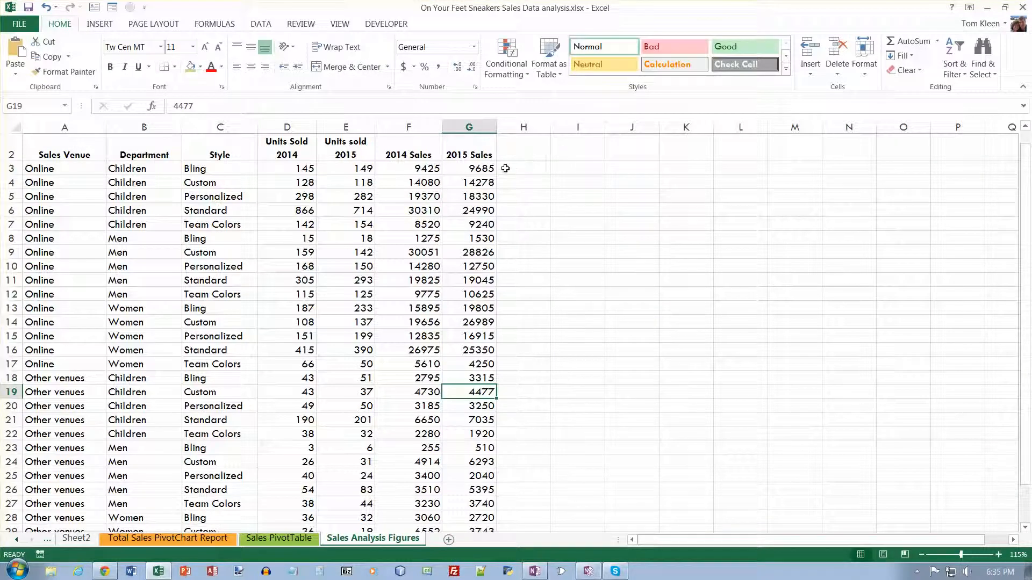
click(112, 25)
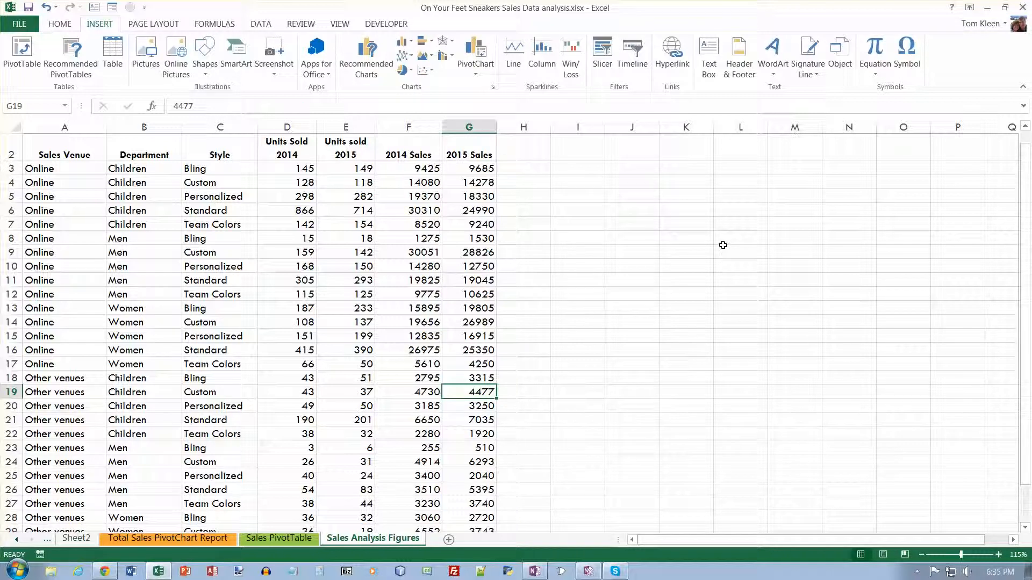
click(62, 169)
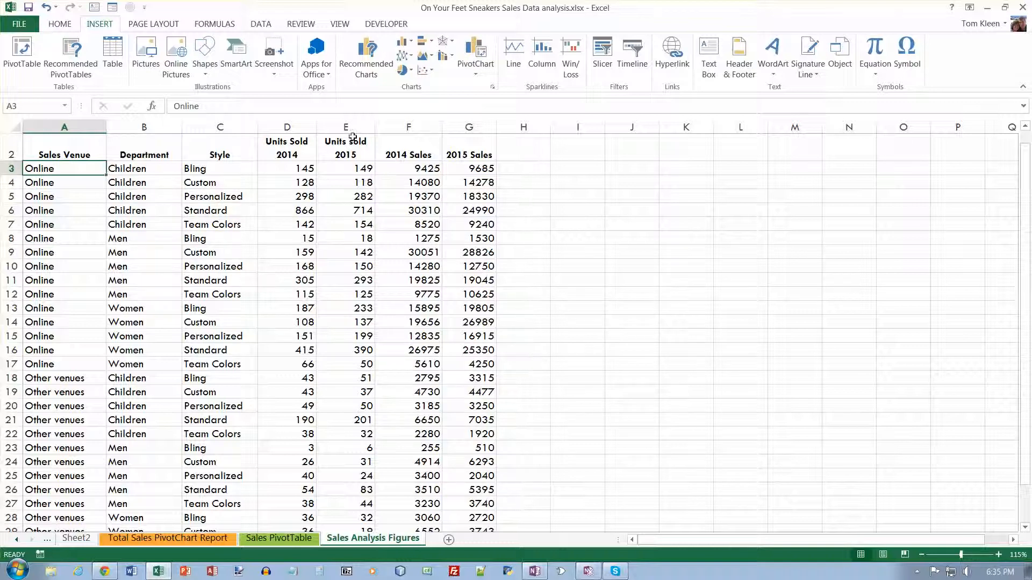
click(476, 75)
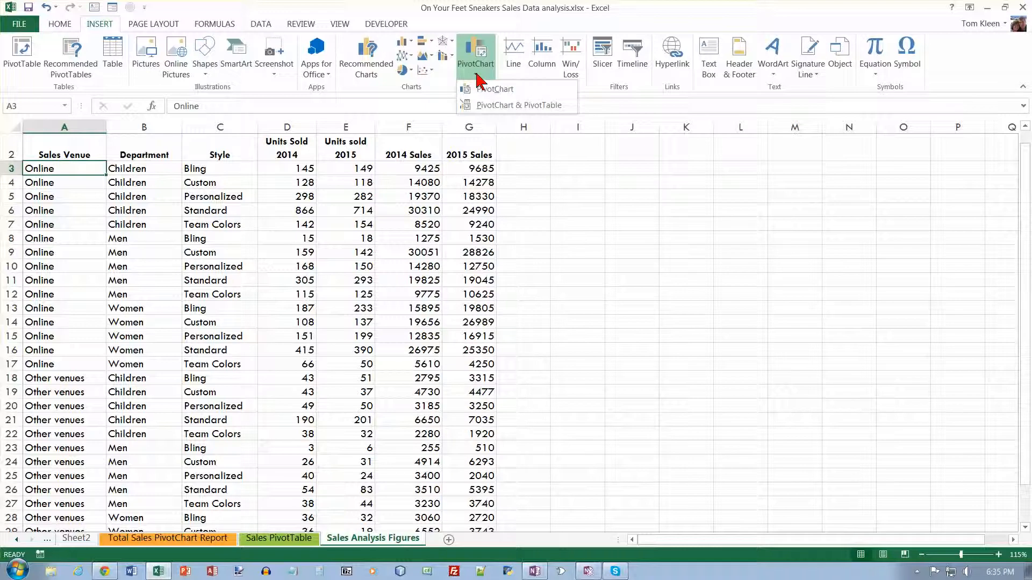
click(488, 106)
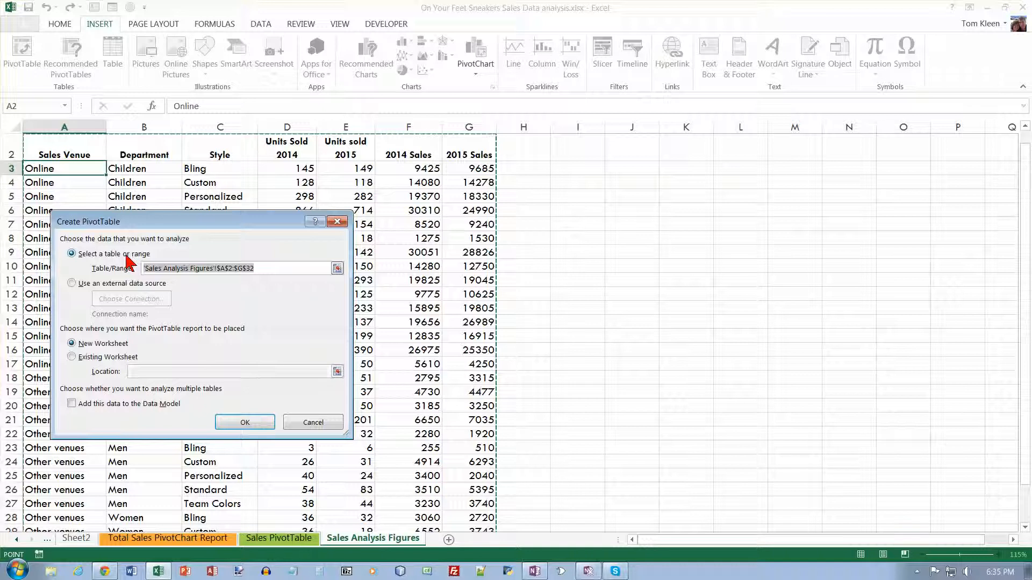
click(249, 423)
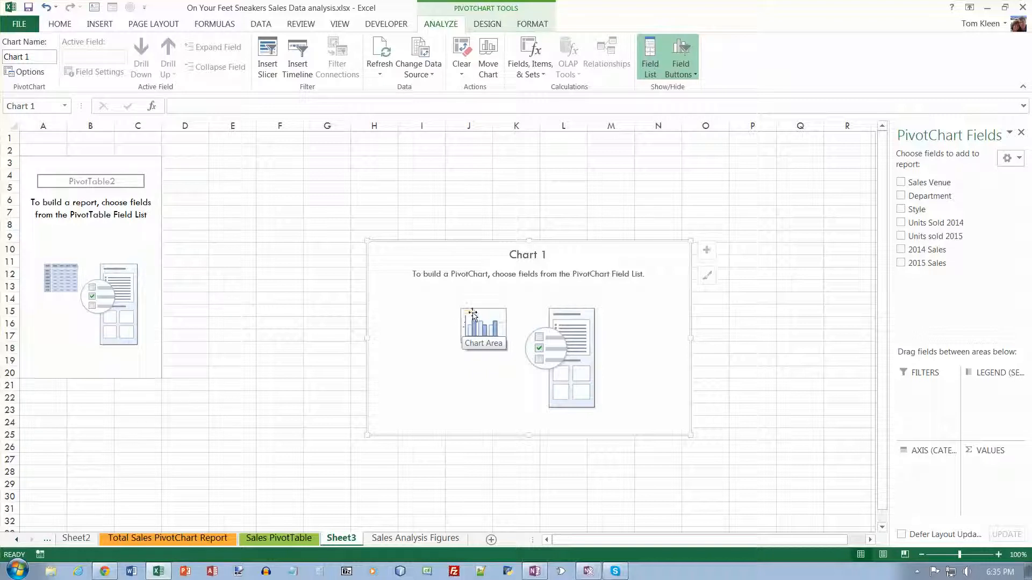
- Add the Department, Sales Venue, 2014 Sales and 2015 Sales fields to the new PivotChart
click(901, 197)
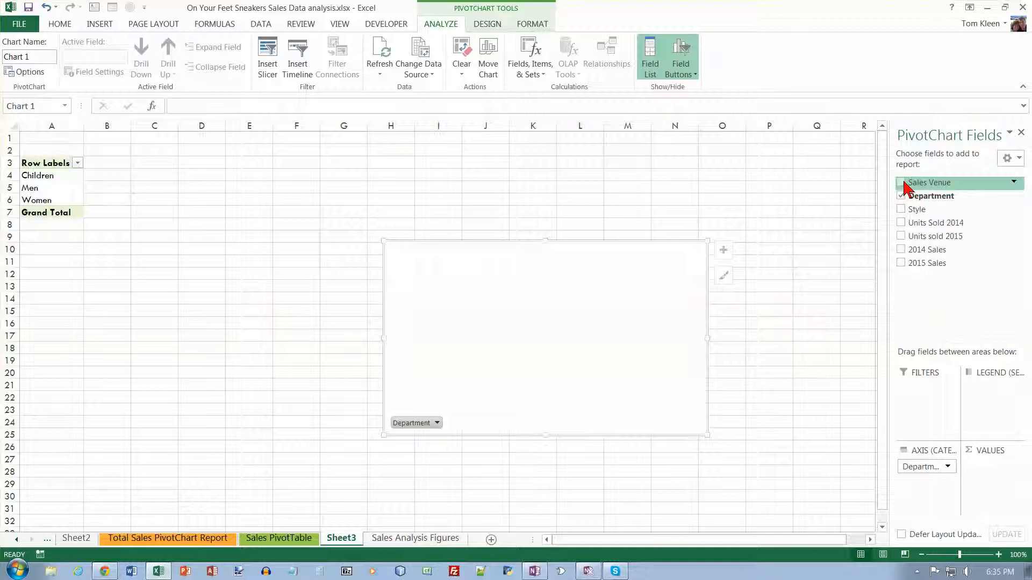
click(901, 183)
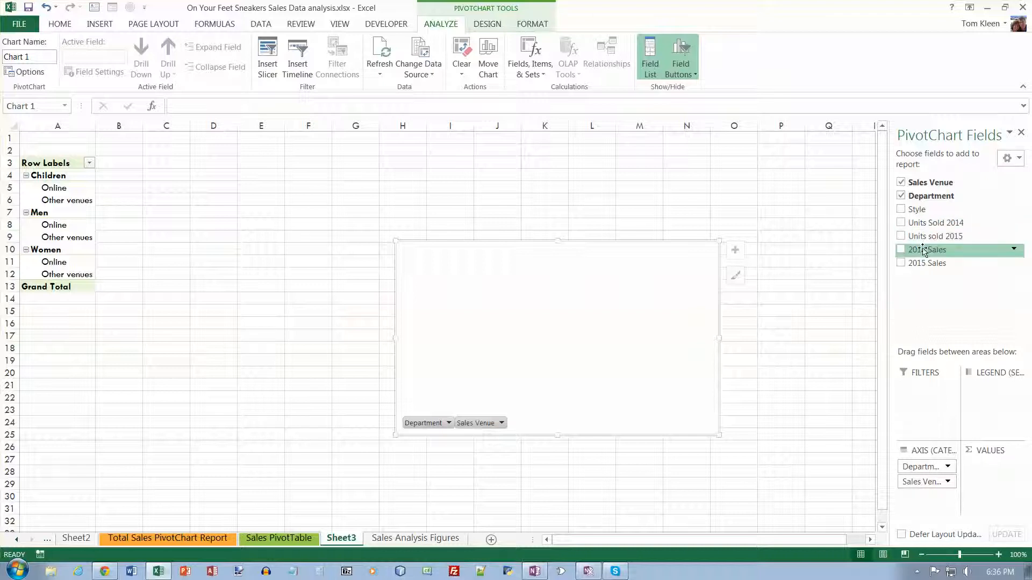
click(900, 249)
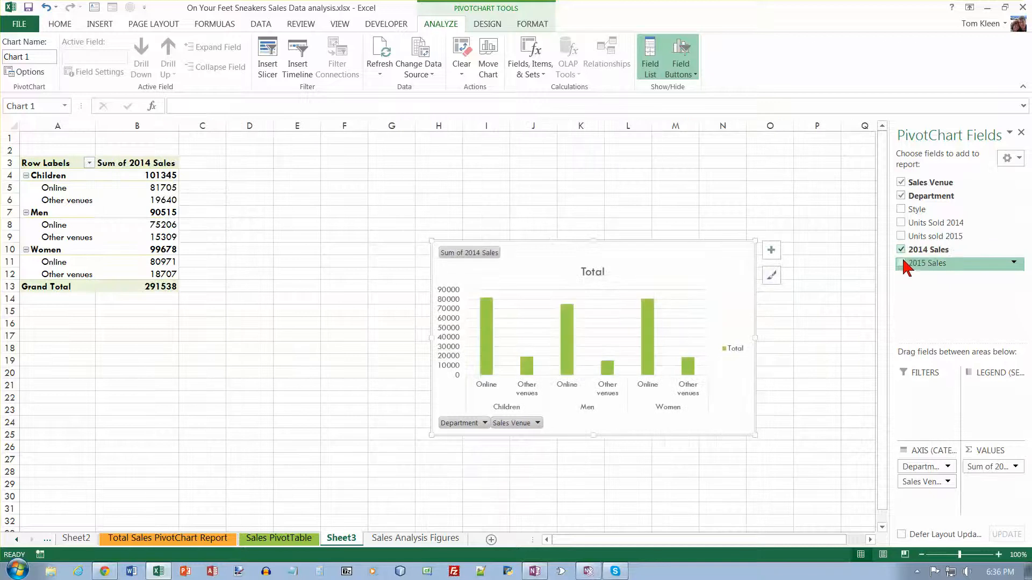
click(901, 263)
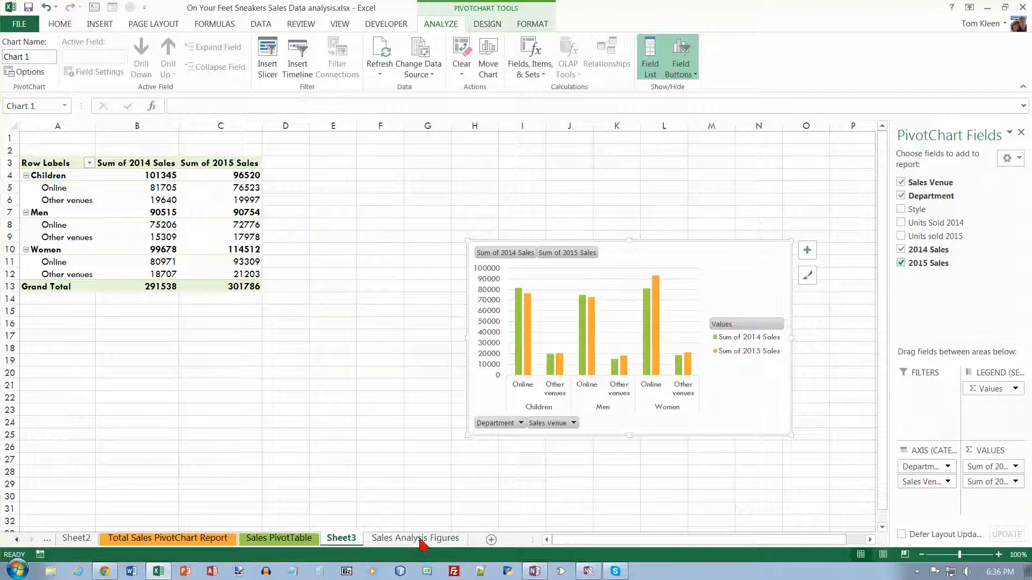
- Rename the new sheet as Average Sale by Department
click(352, 539)
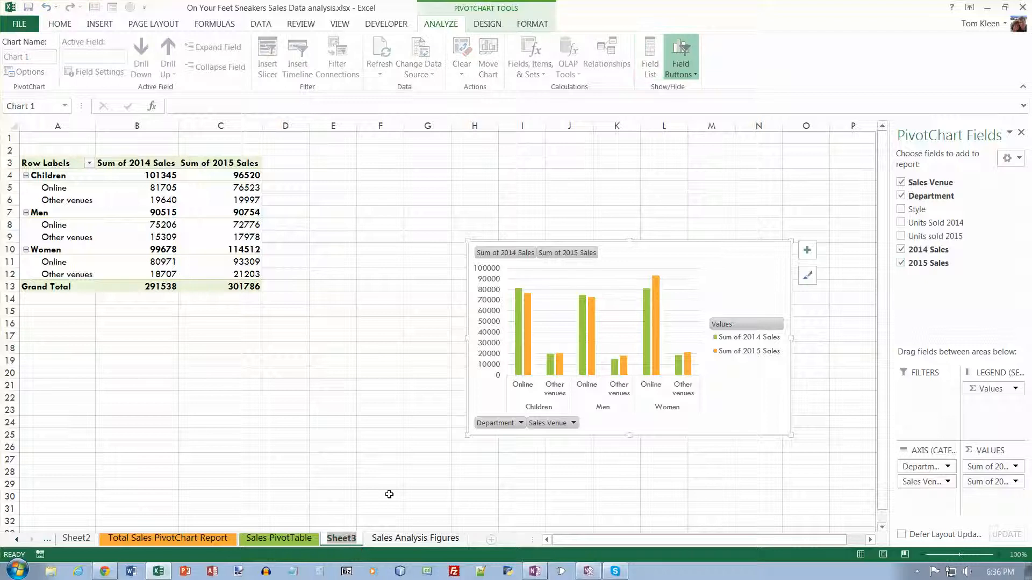
text(A)
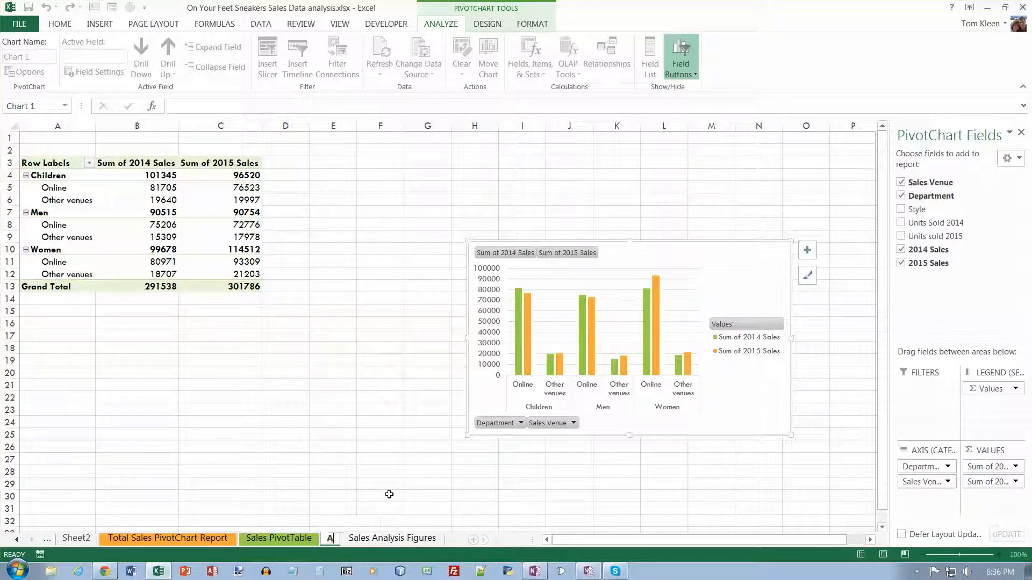
text(verage Sale)
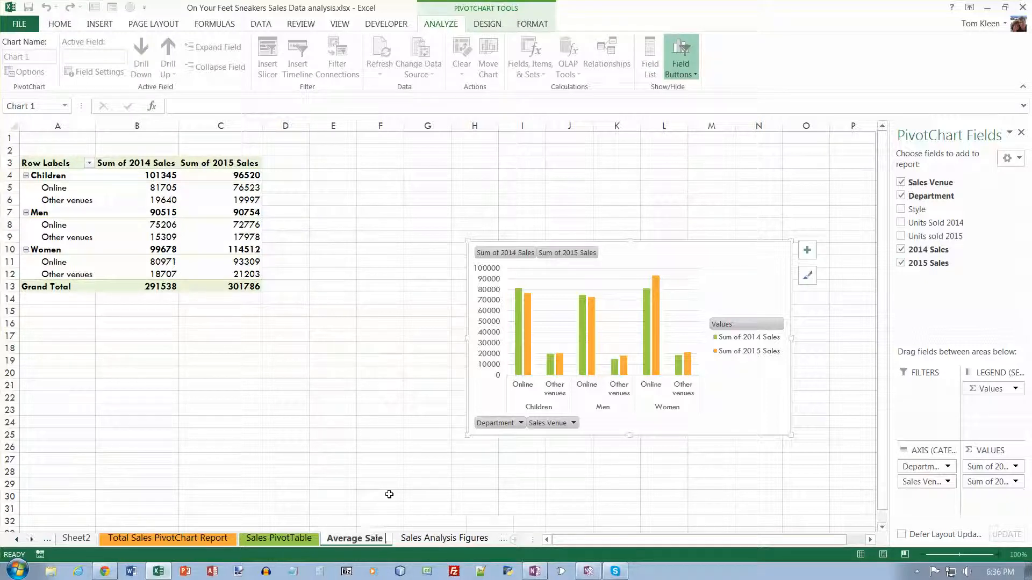
text( by Department)
key(Return)
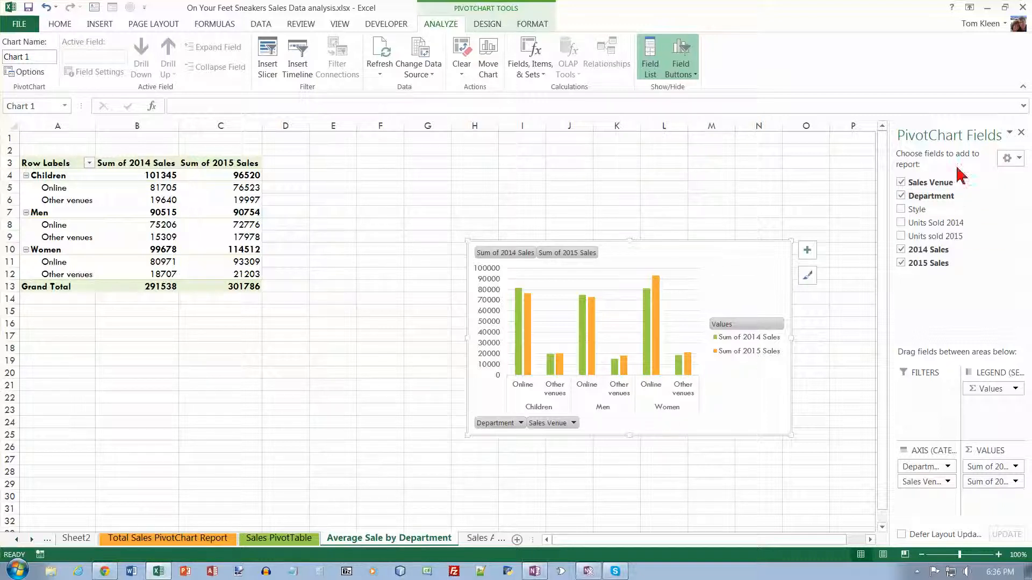
- Create a calculated field named Average 2014 Sale with the formula '2014 Sales'/'Units Sold 2014'
click(1021, 133)
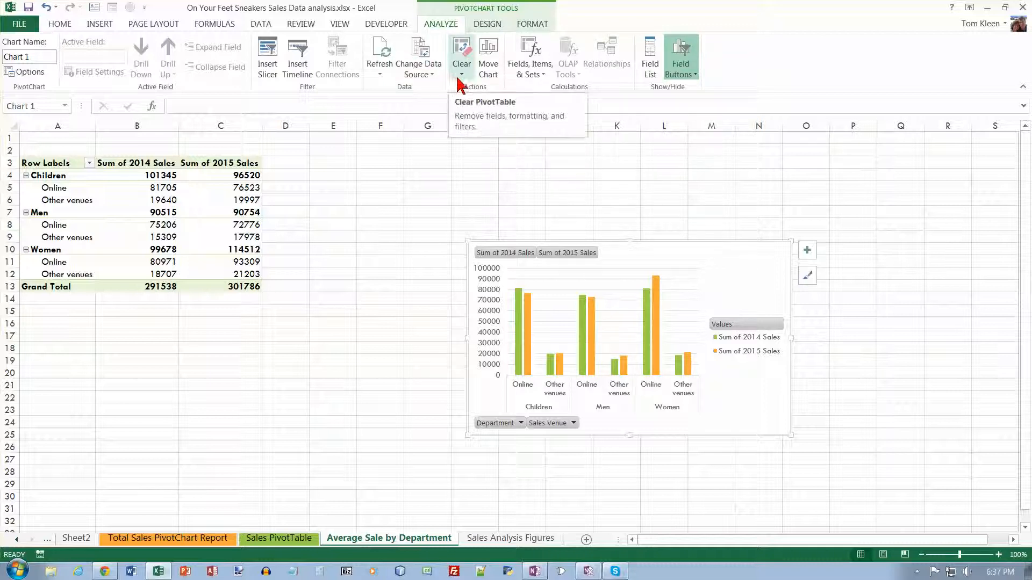
click(544, 76)
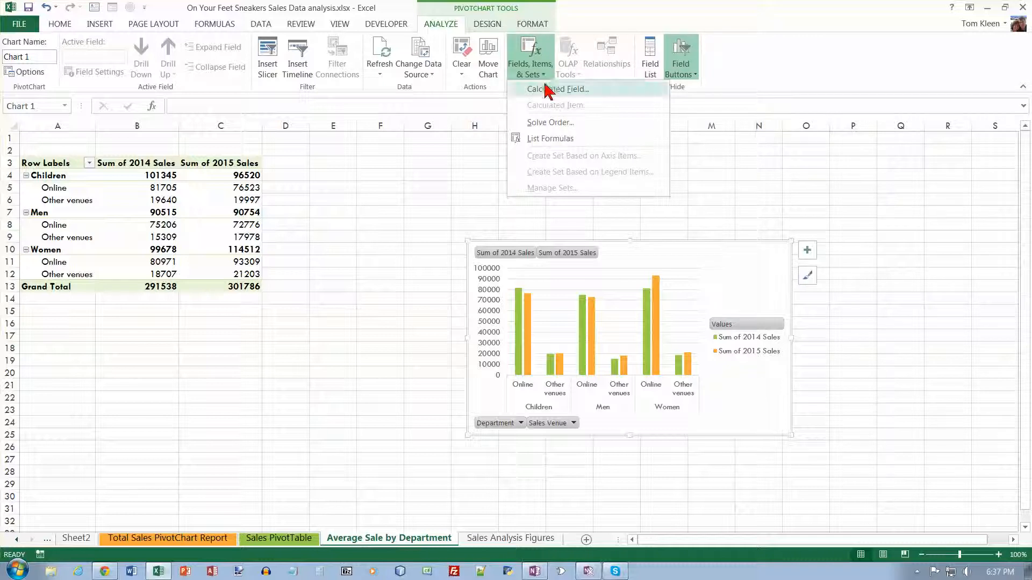
click(548, 89)
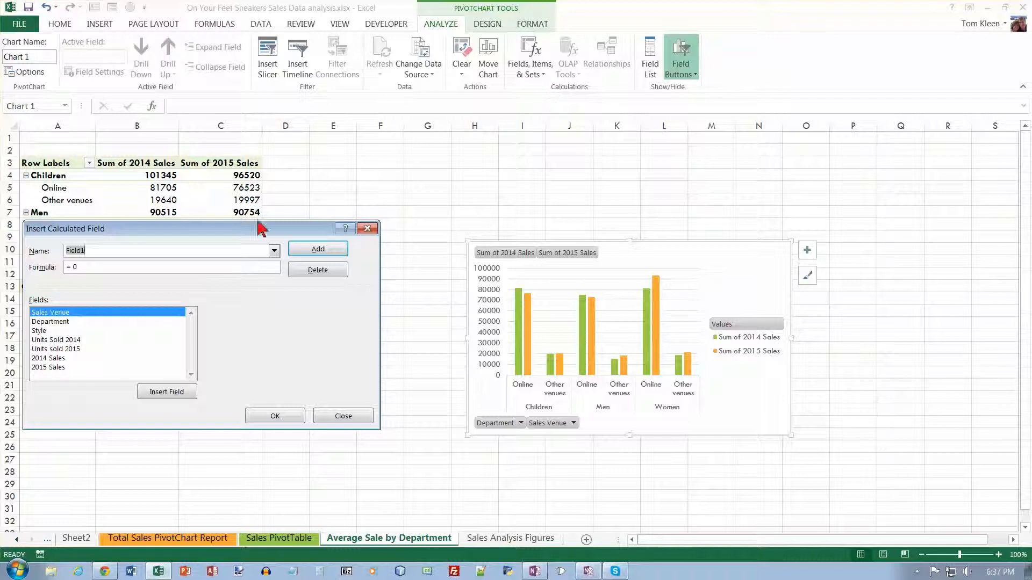
text(A)
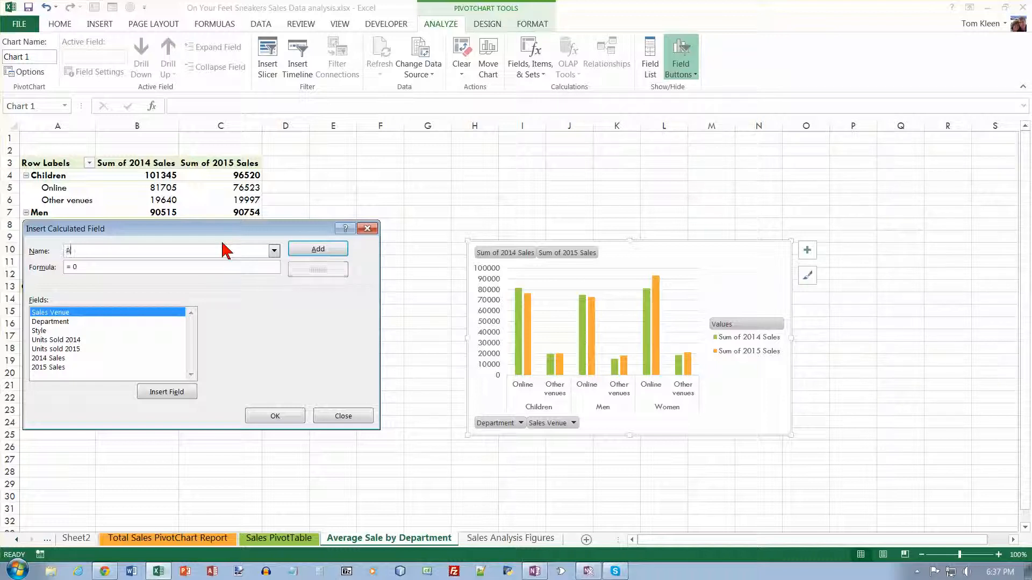
text(verage 2014 Sale)
key(Tab)
text(=)
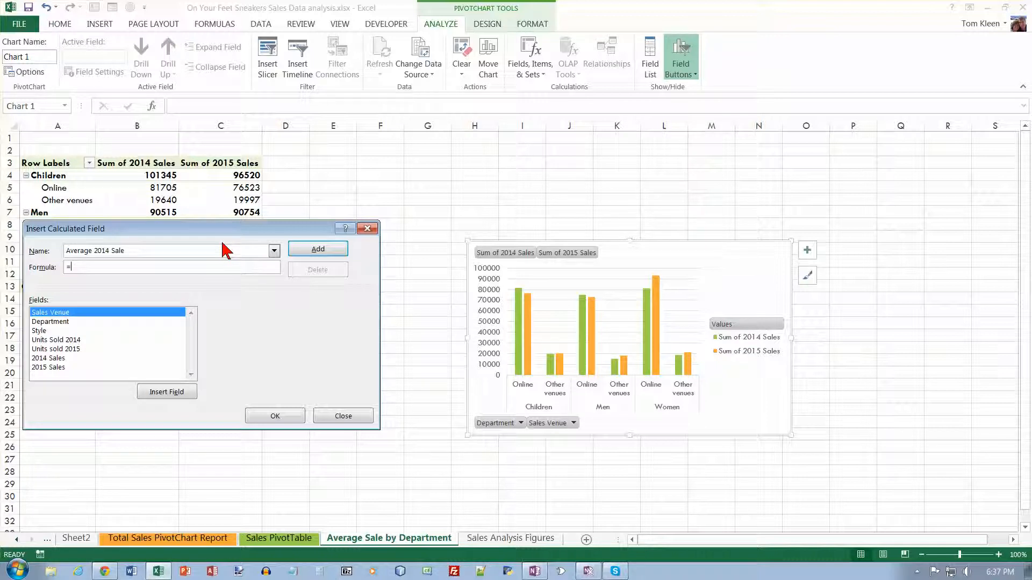
double_click(54, 359)
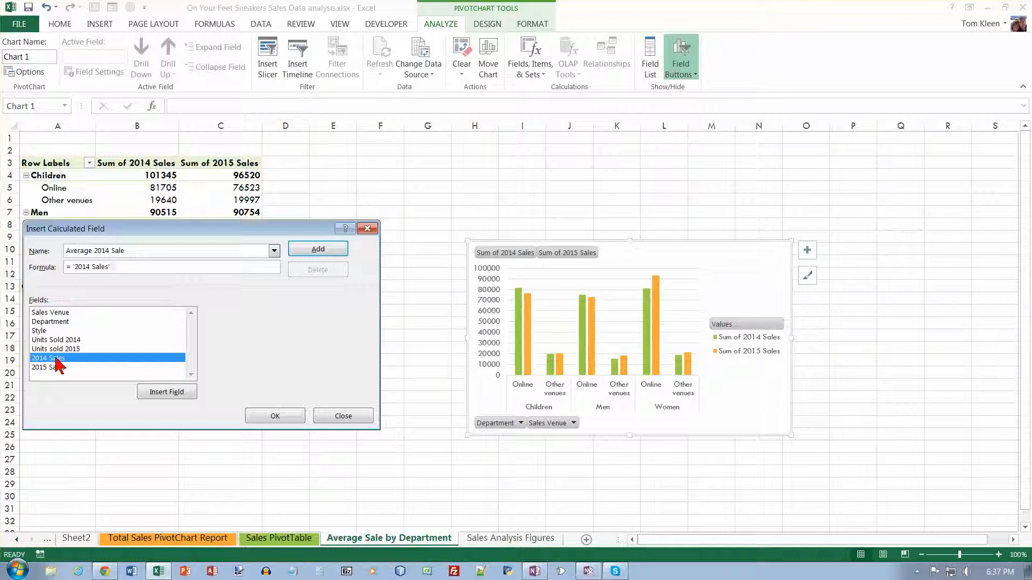
text(/)
click(58, 341)
double_click(58, 343)
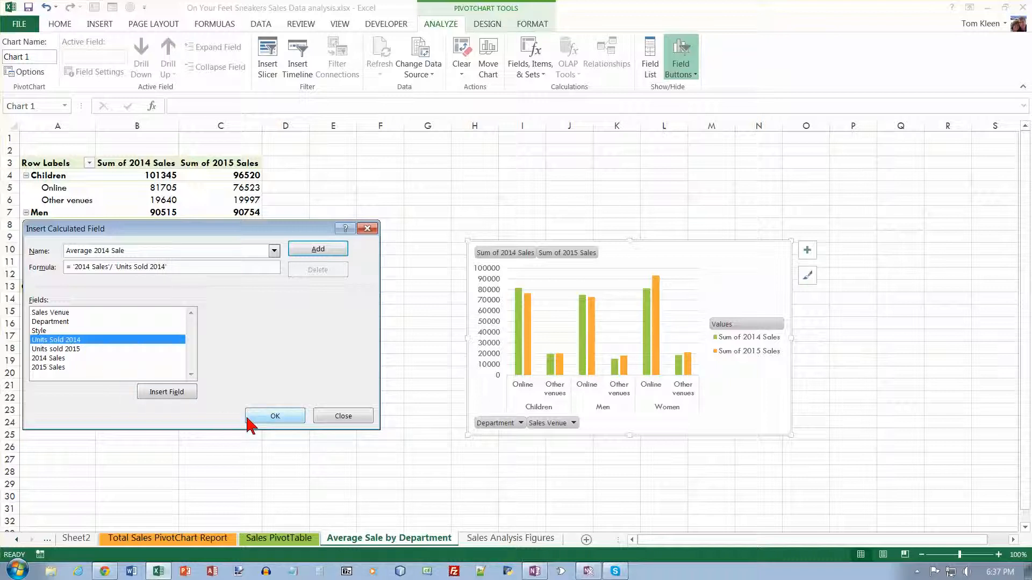
click(328, 251)
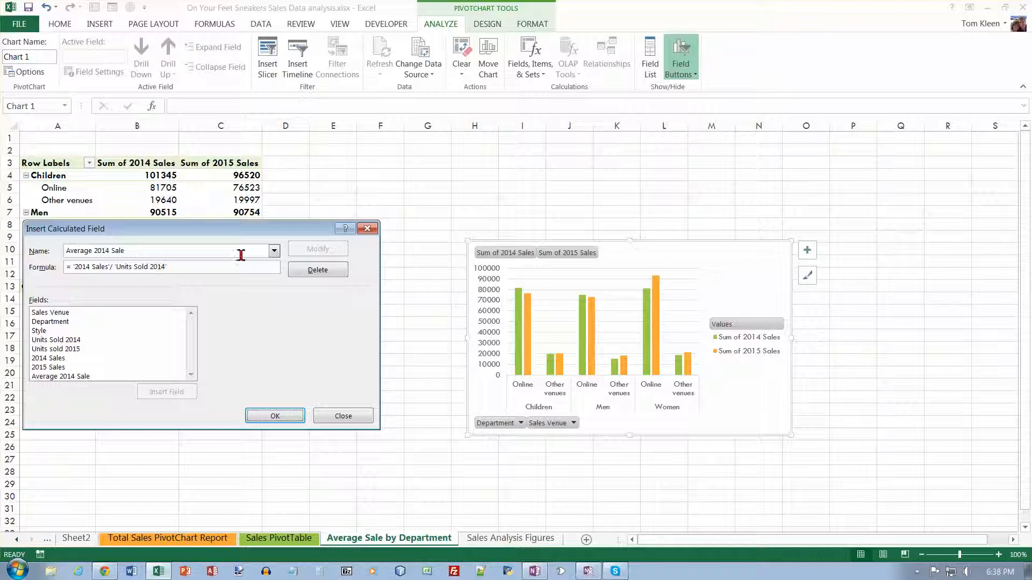
- Add a second calculated field named Average 2015 Sale dividing 2015 Sales by Units sold 2015
click(188, 256)
drag(188, 257, 54, 252)
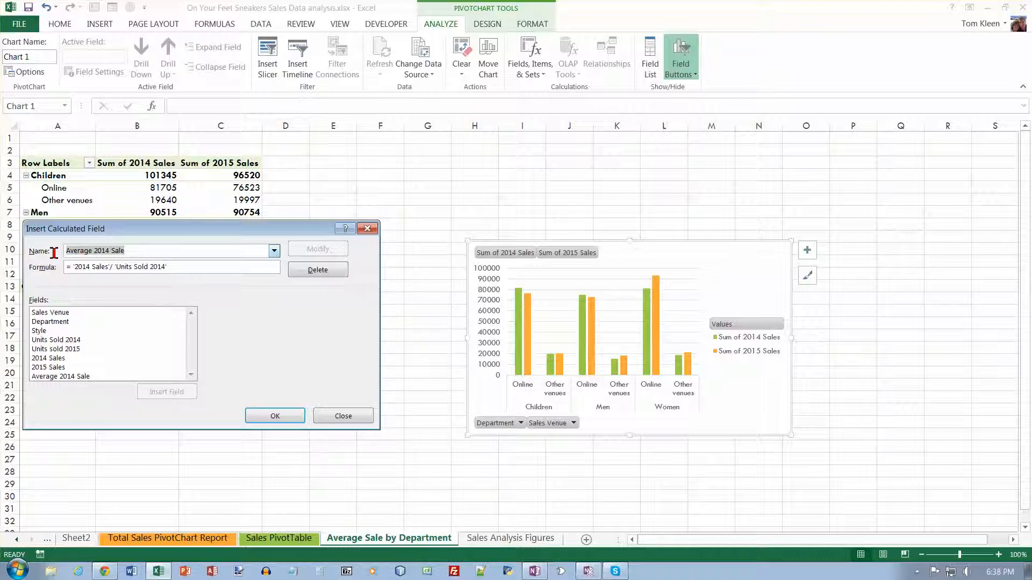
click(110, 251)
key(BackSpace)
text(5)
click(90, 267)
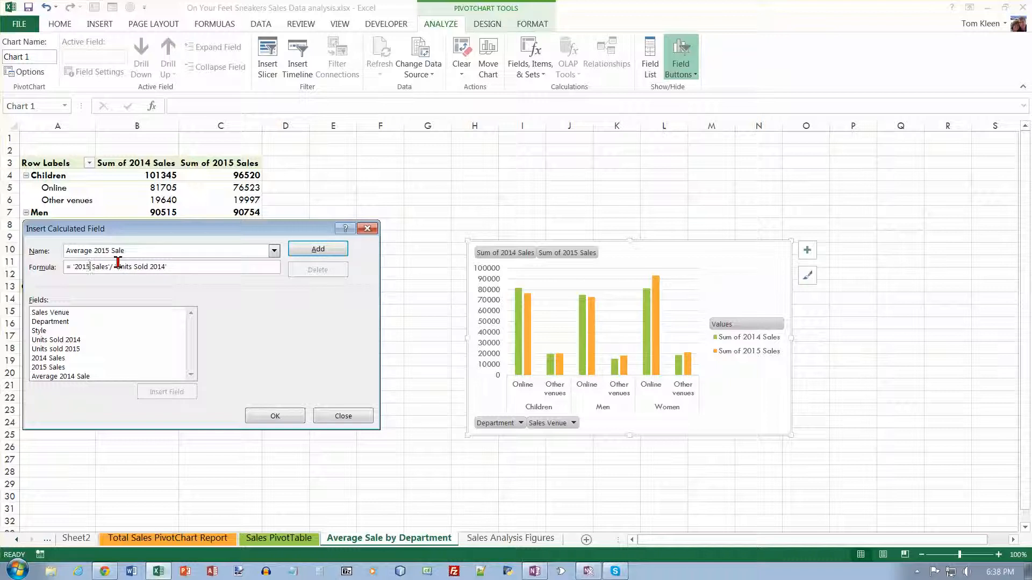
click(164, 267)
click(278, 419)
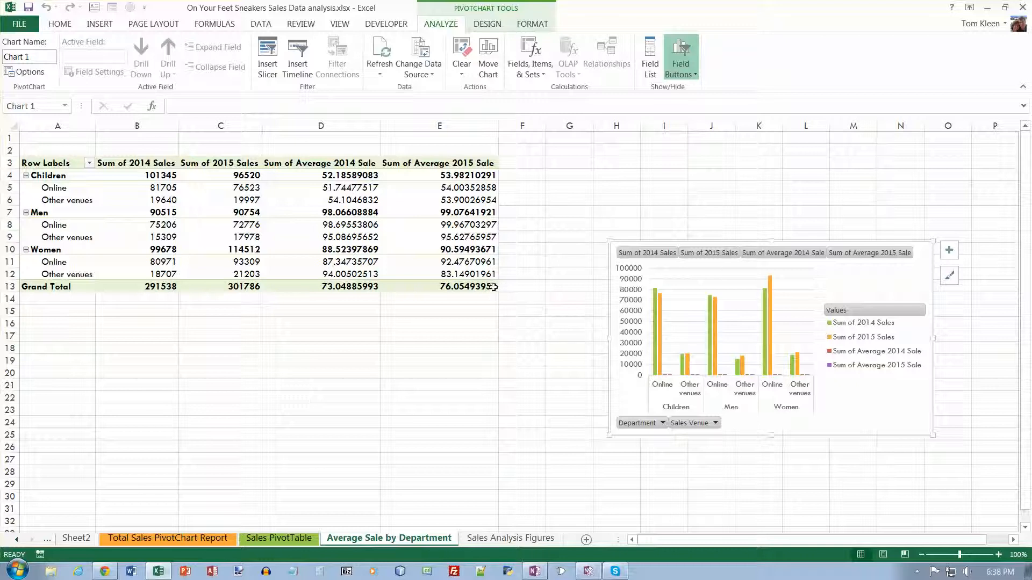
- Remove the 2014 Sales and 2015 Sales fields from the PivotChart, keeping only the two average fields
mouse_move(493, 286)
mouse_move(345, 176)
mouse_move(448, 186)
mouse_move(346, 290)
click(646, 60)
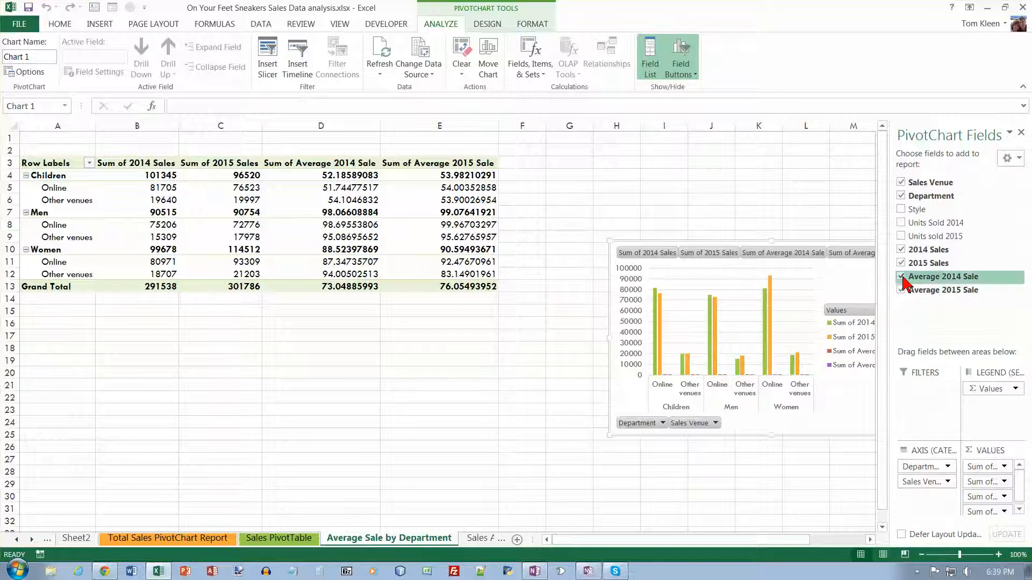
click(901, 249)
click(901, 264)
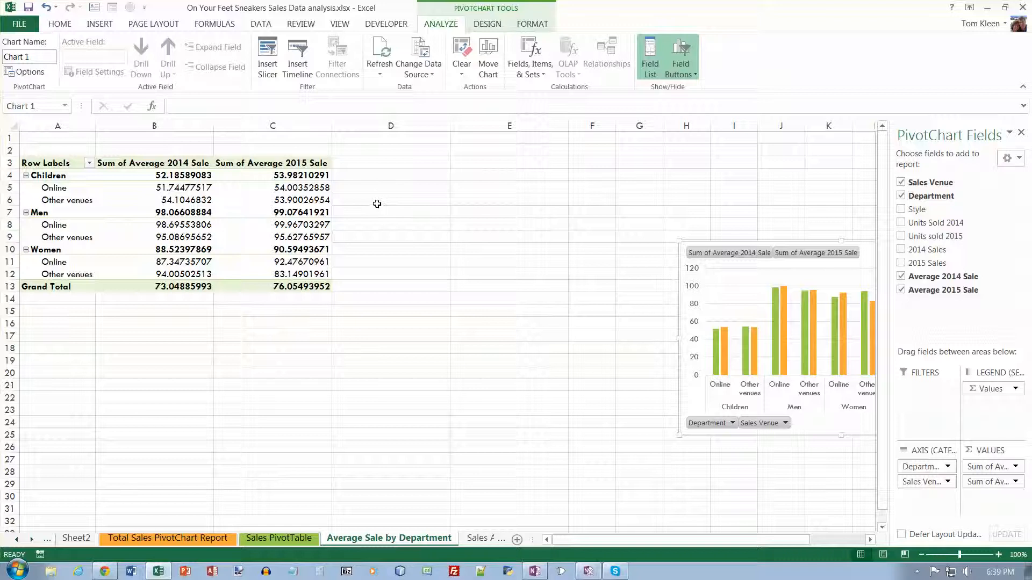
- Apply a purple Medium PivotTable style to the PivotTable
click(65, 163)
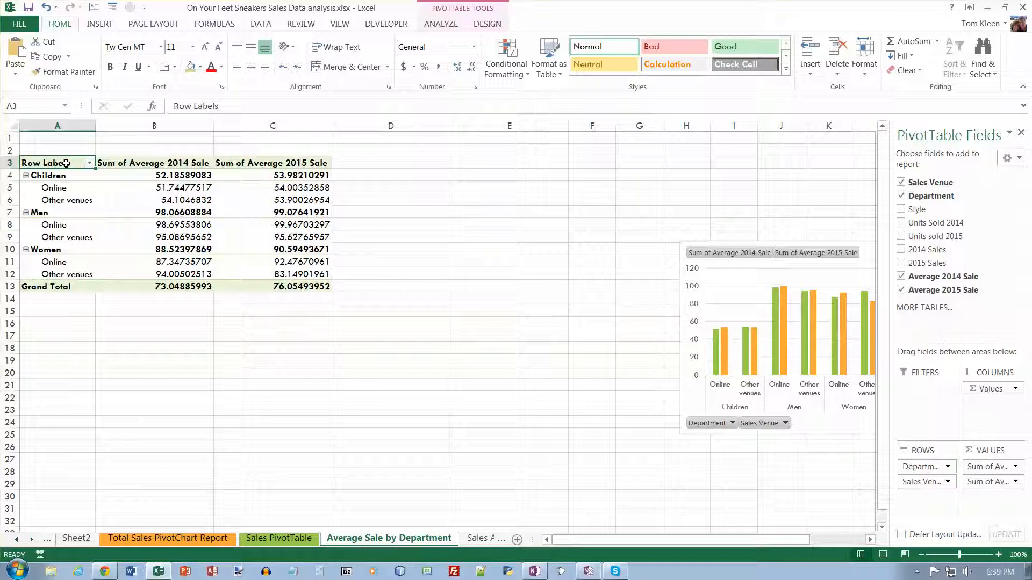
click(487, 24)
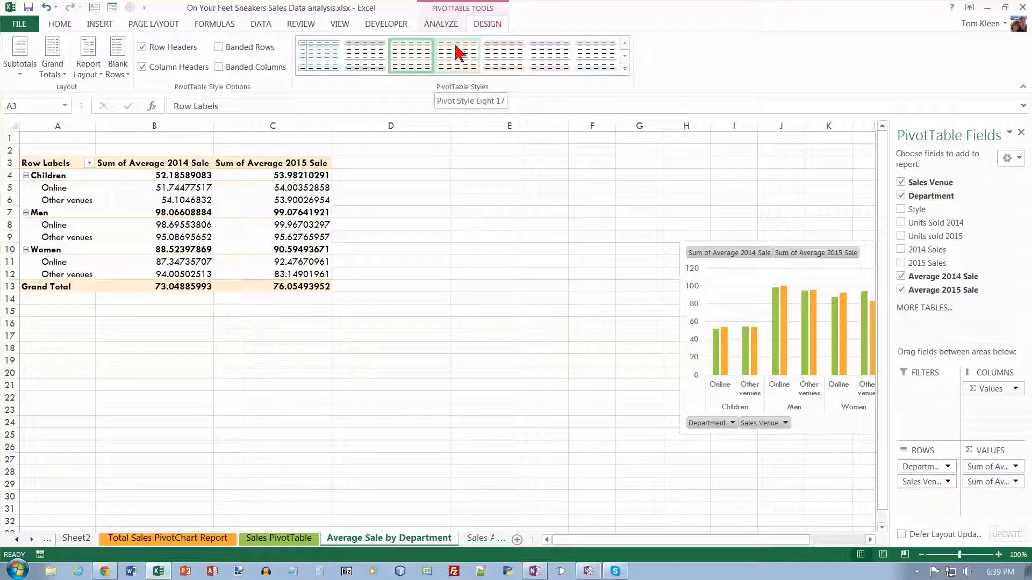
click(624, 69)
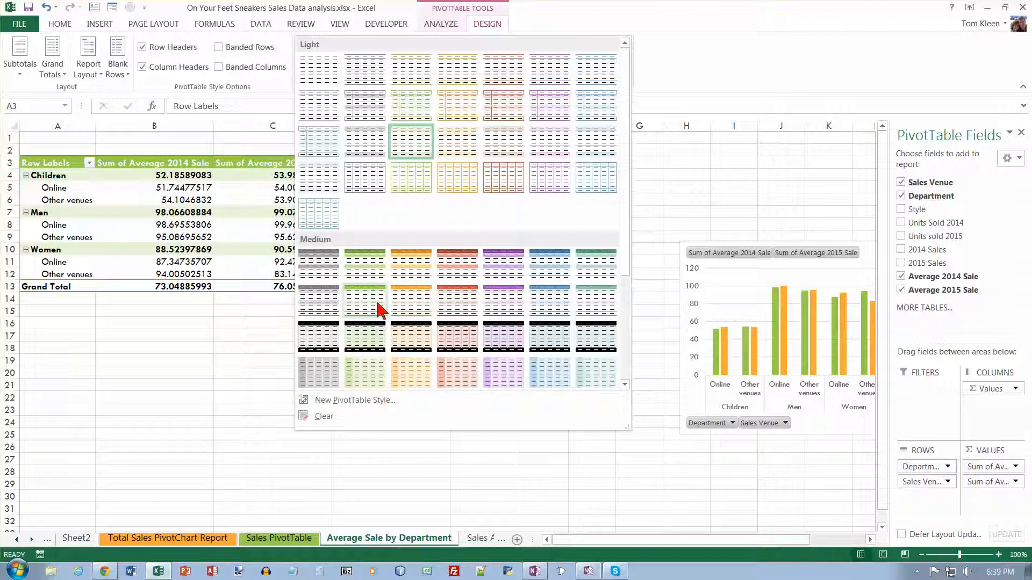
click(495, 299)
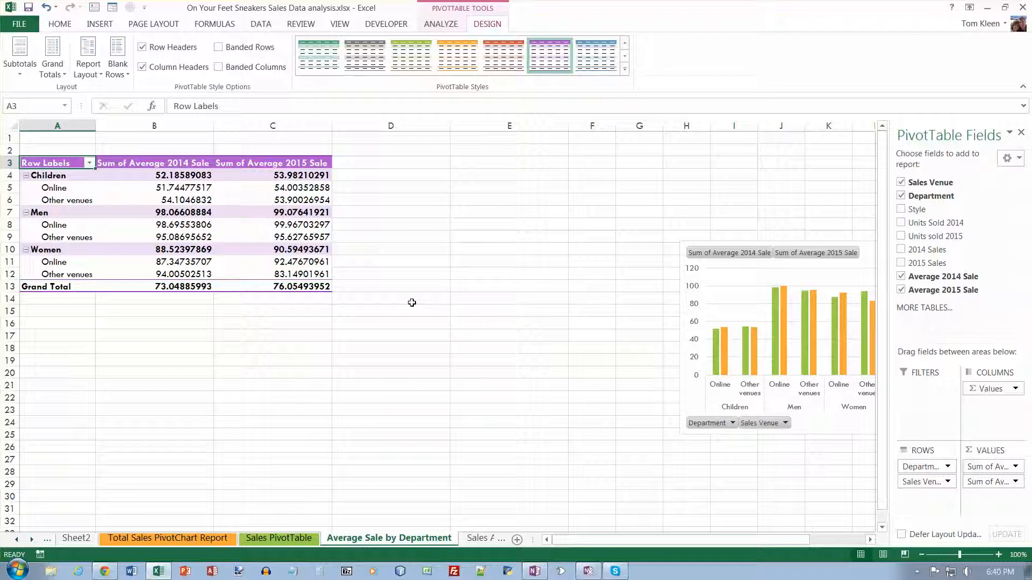
- Insert two blank rows above the PivotTable
drag(11, 139, 12, 146)
right_click(12, 142)
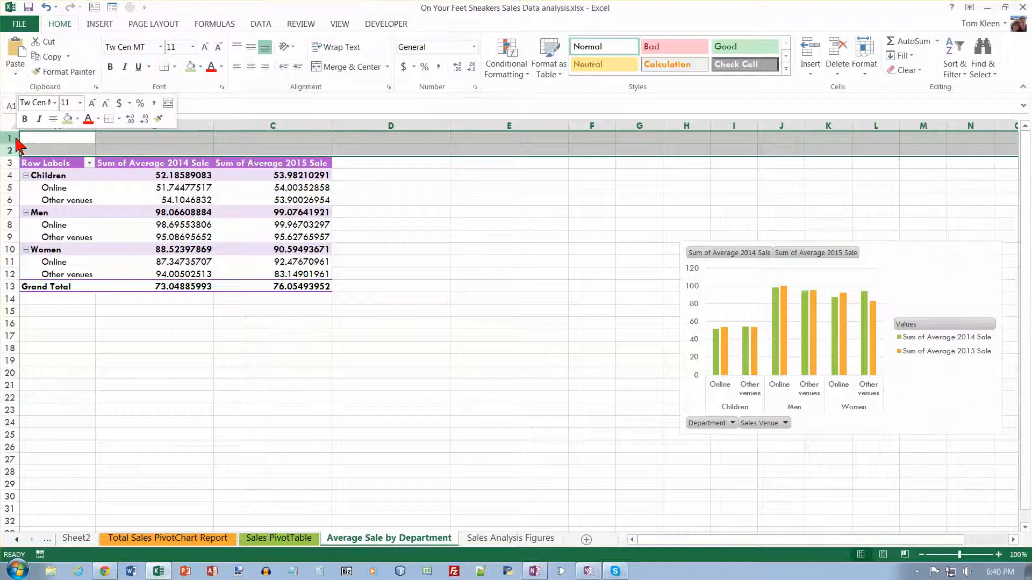
click(46, 232)
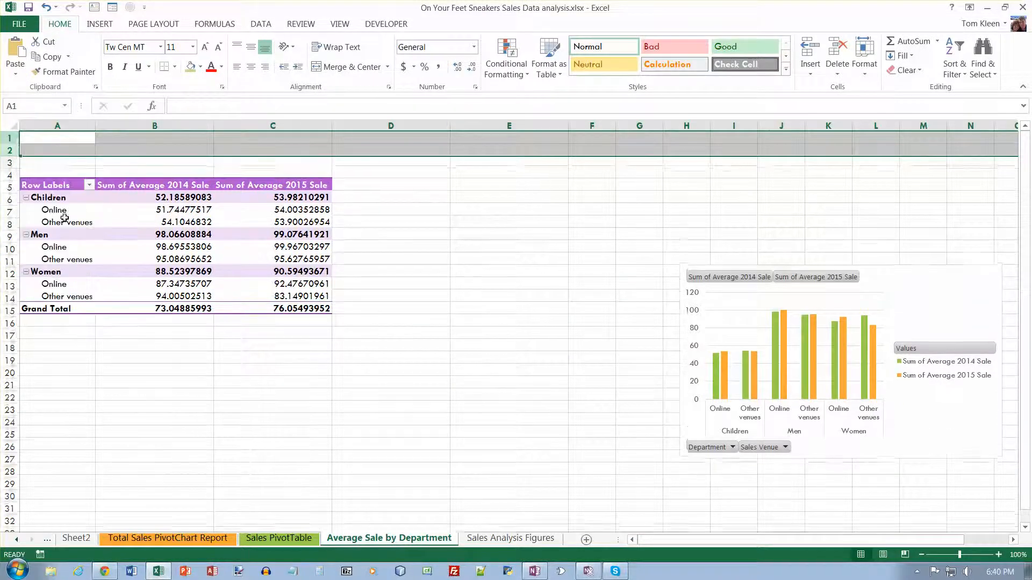
- Enter the titles "On Your Feet Sneakers" in A1 and "Average Sale, 2014 and 2015" in A2
click(59, 141)
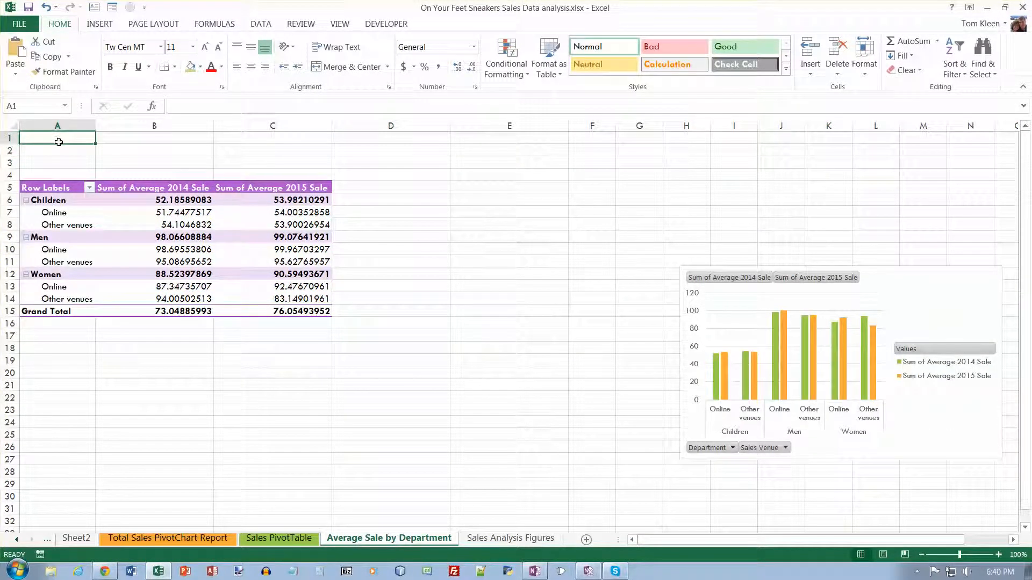
text(On Your Feet Sneakers)
key(Return)
text(Average Sale, 2014,)
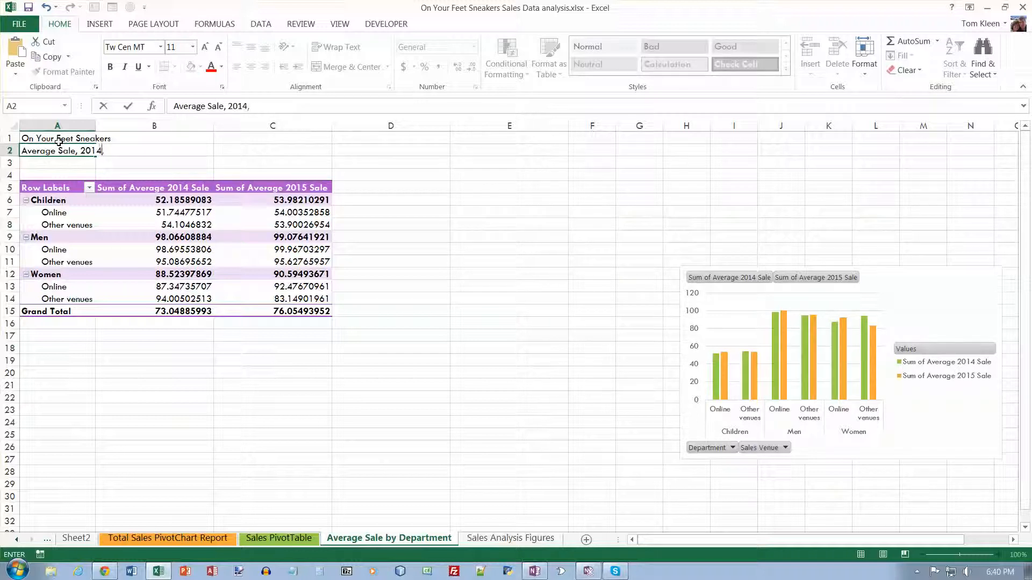
key(BackSpace)
text(and 2015)
key(Return)
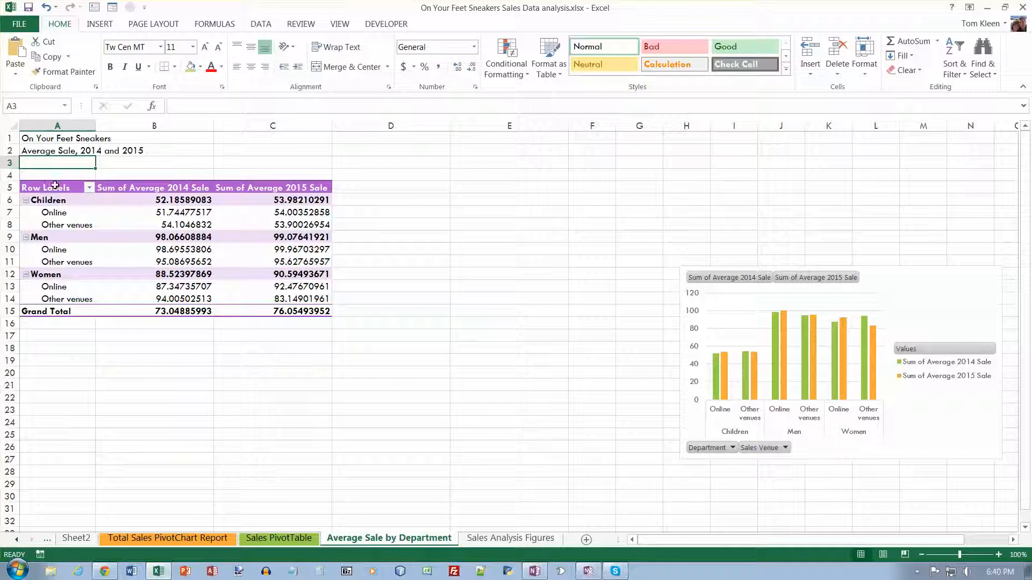
- Merge and center each title row across columns A to C
drag(62, 141, 264, 141)
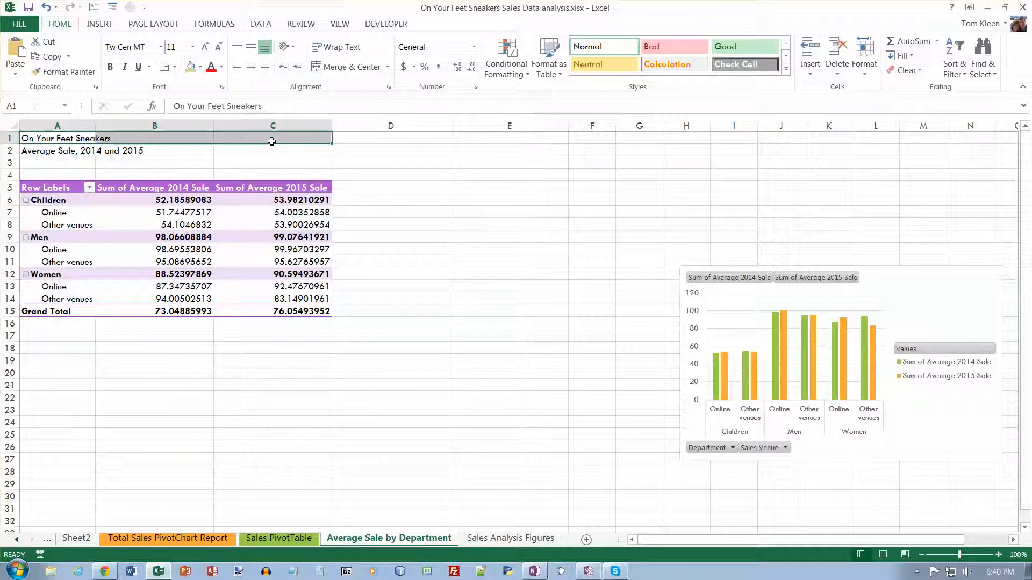
click(350, 67)
drag(65, 151, 270, 148)
click(349, 67)
- Apply the Title cell style to the first title and Heading 2 to the subtitle
click(229, 141)
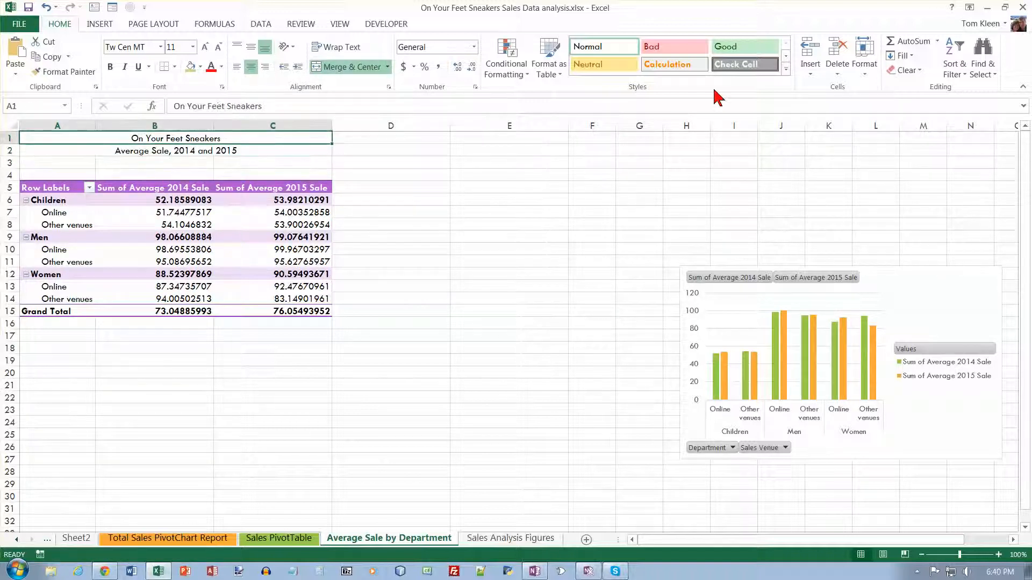
click(786, 69)
click(862, 146)
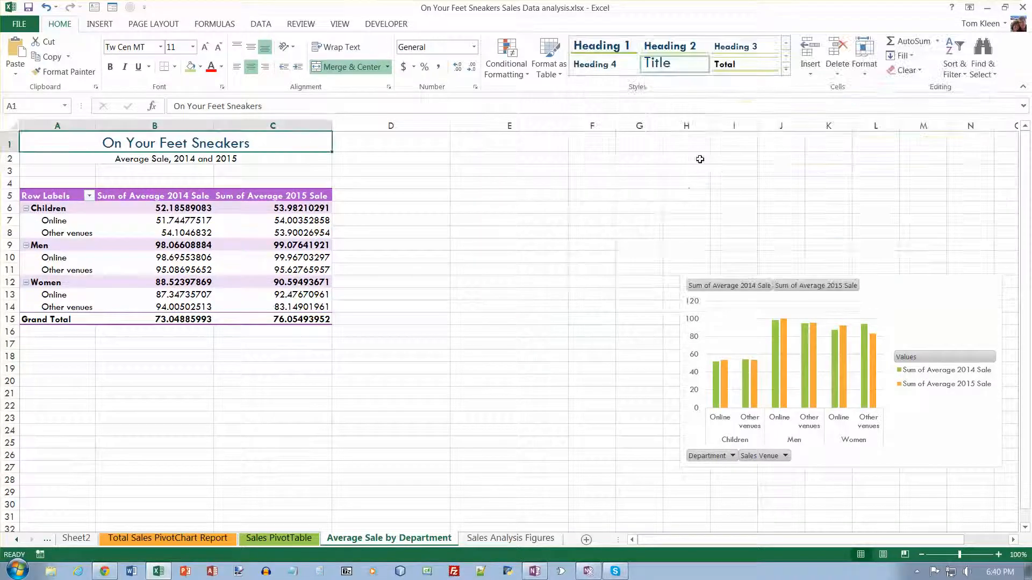
click(182, 162)
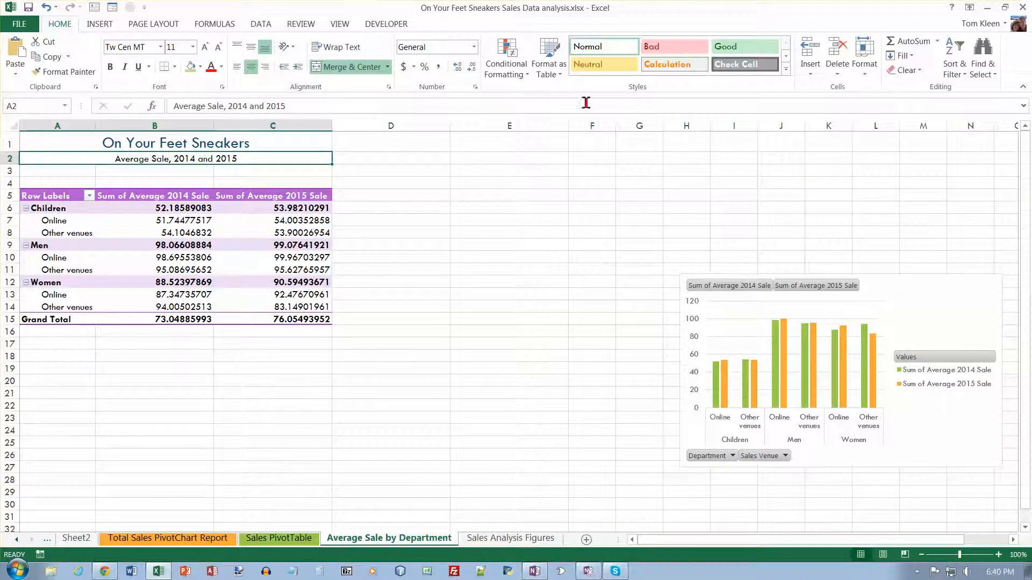
click(785, 69)
click(688, 143)
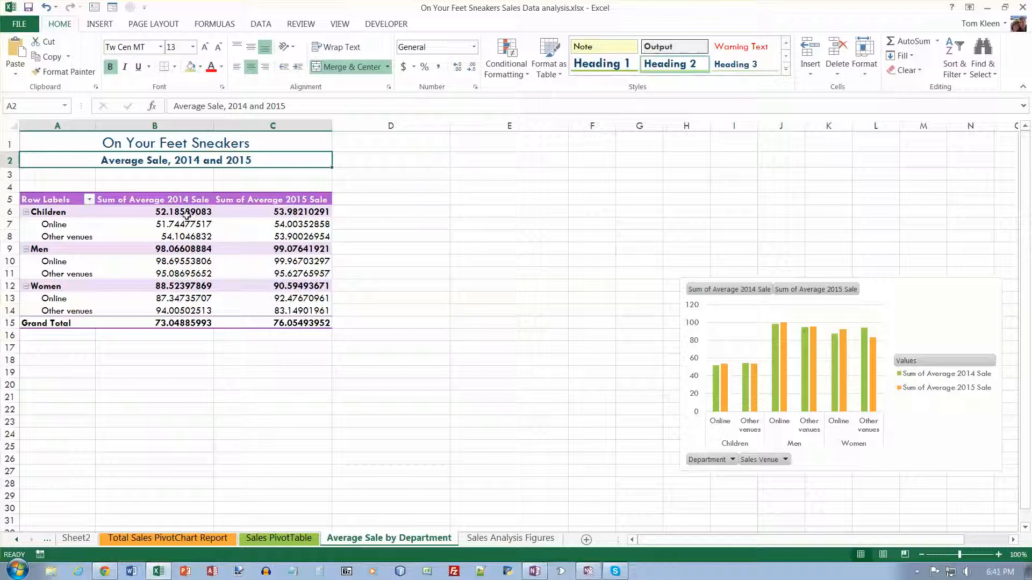
- Format the average sale values in B6:C15 as Currency
drag(187, 215, 289, 323)
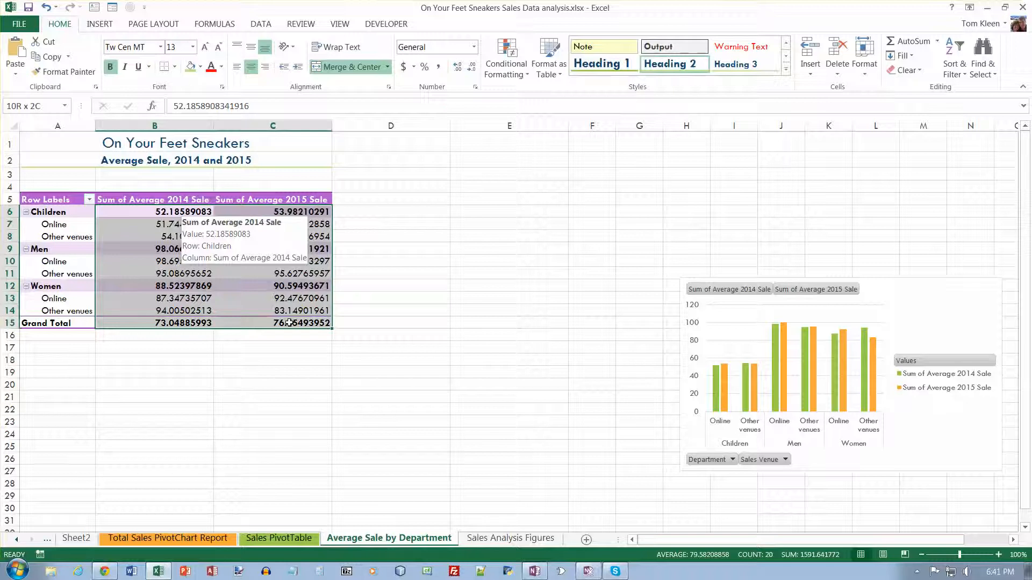
click(475, 47)
click(451, 123)
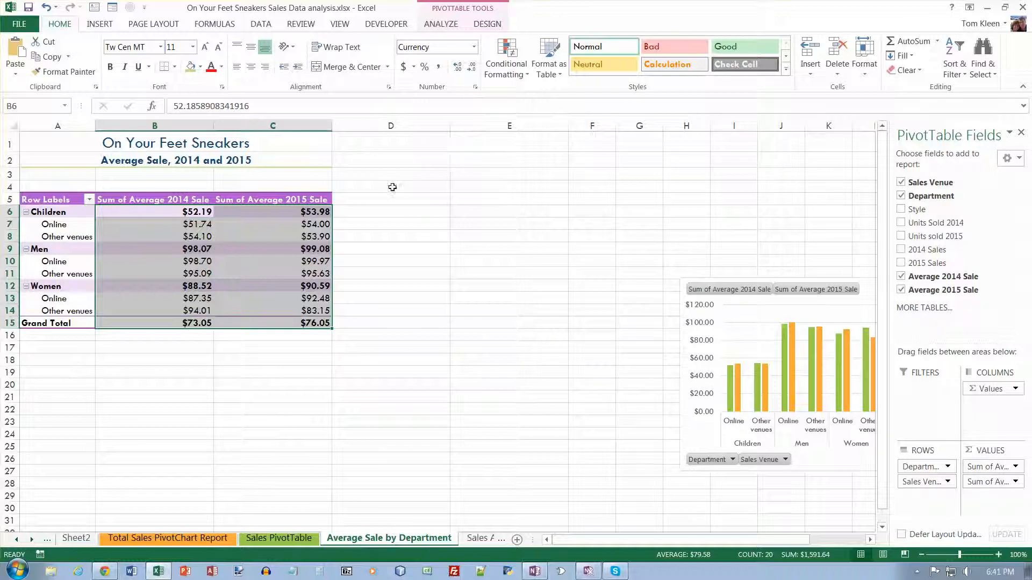
- Set columns B and C to a width of 12 and wrap the text of their value headers
click(363, 211)
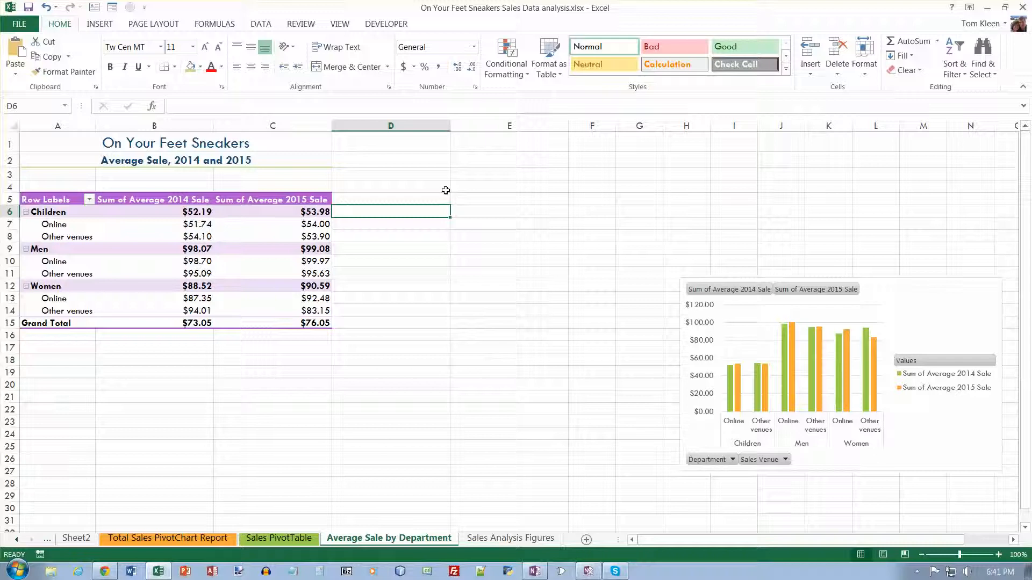
drag(200, 122, 256, 124)
right_click(255, 123)
click(316, 283)
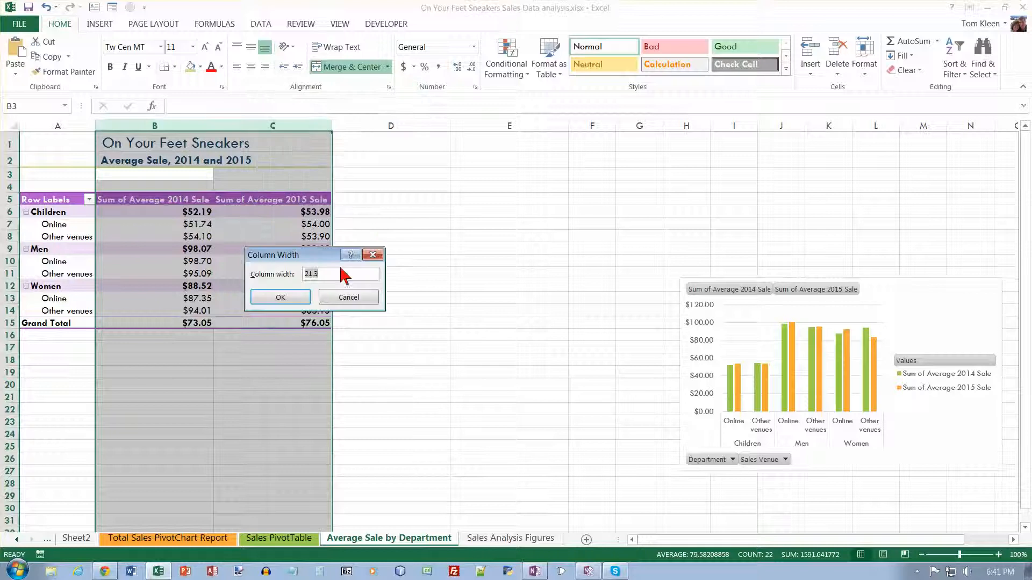
text(12)
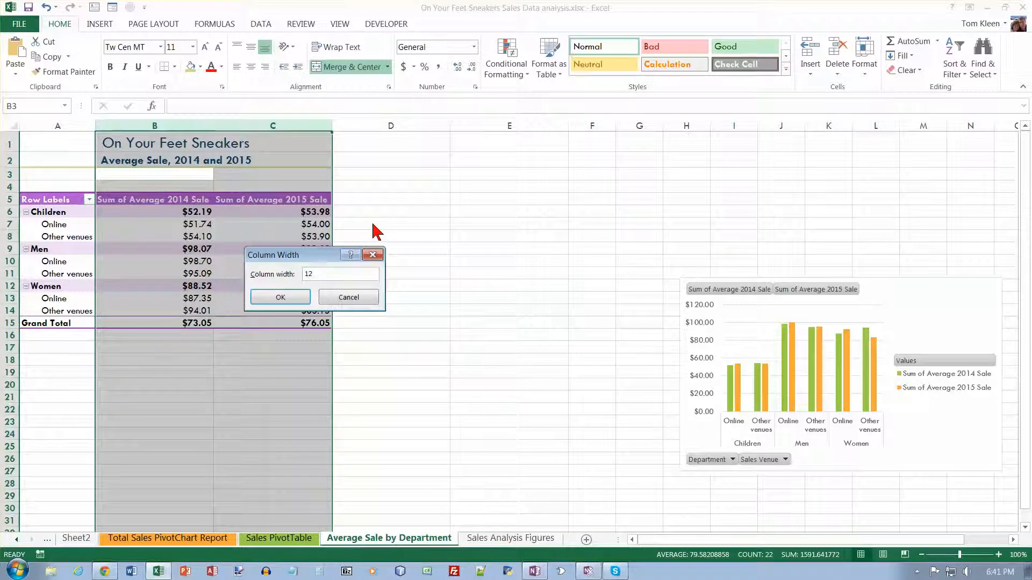
key(Return)
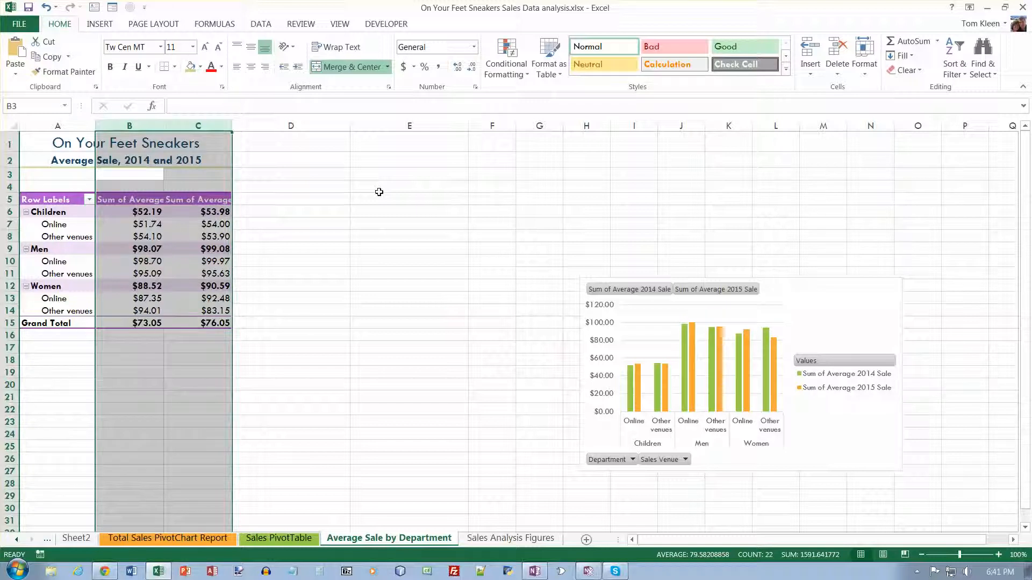
drag(131, 199, 185, 199)
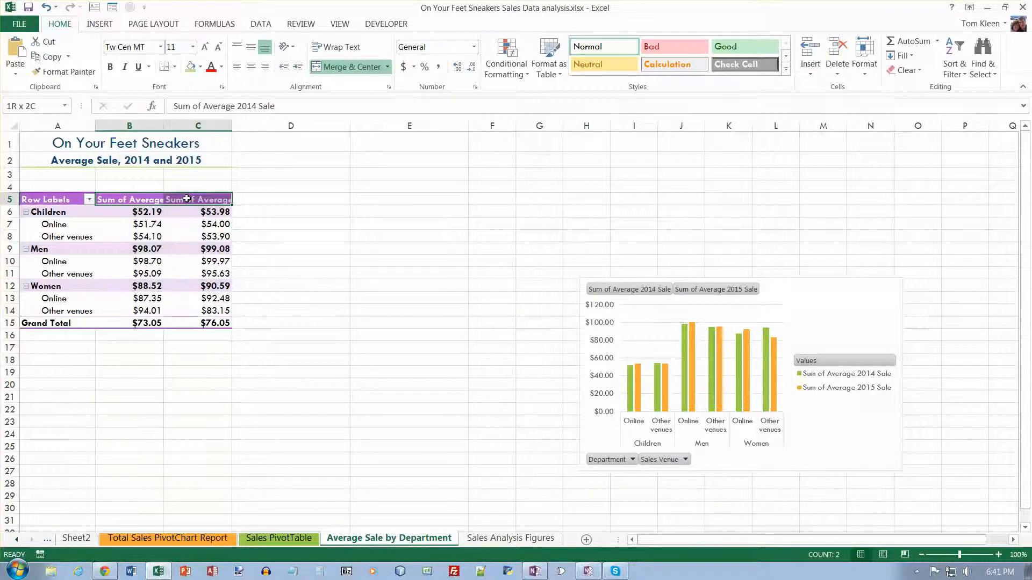
click(346, 48)
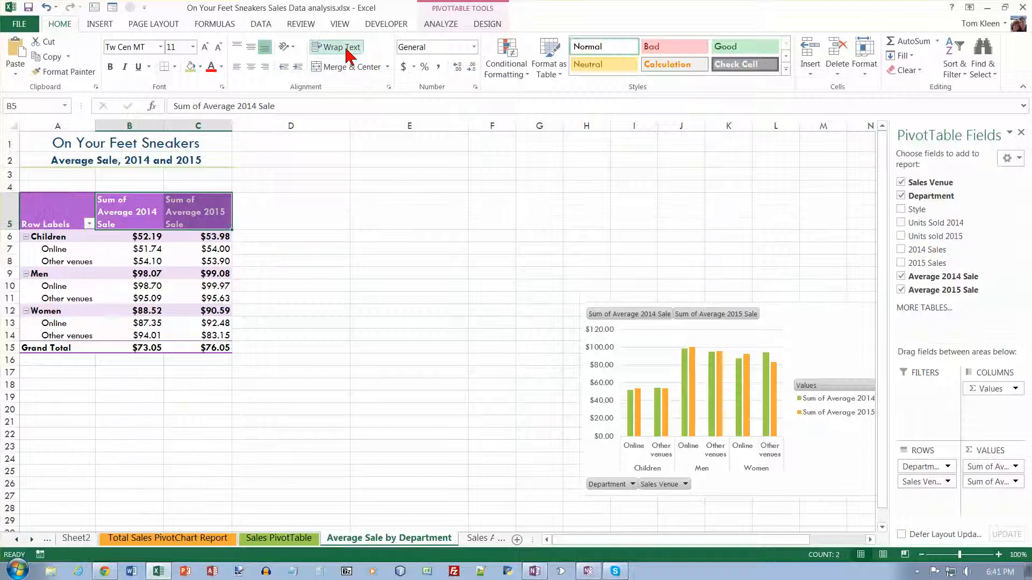
- Center-align the wrapped value headers of the PivotTable
click(251, 67)
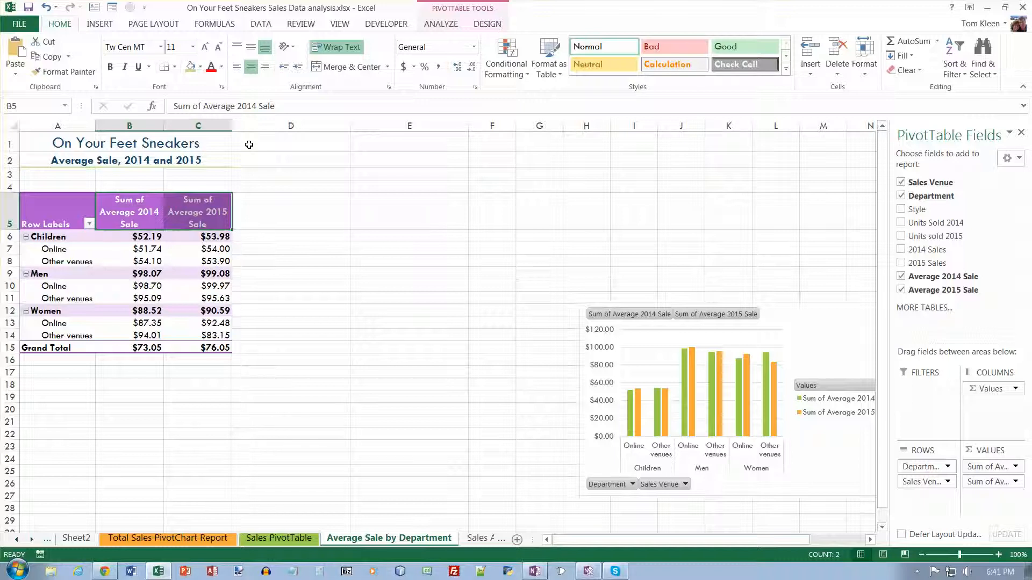
- Set column D to a width of 50
click(315, 123)
right_click(316, 124)
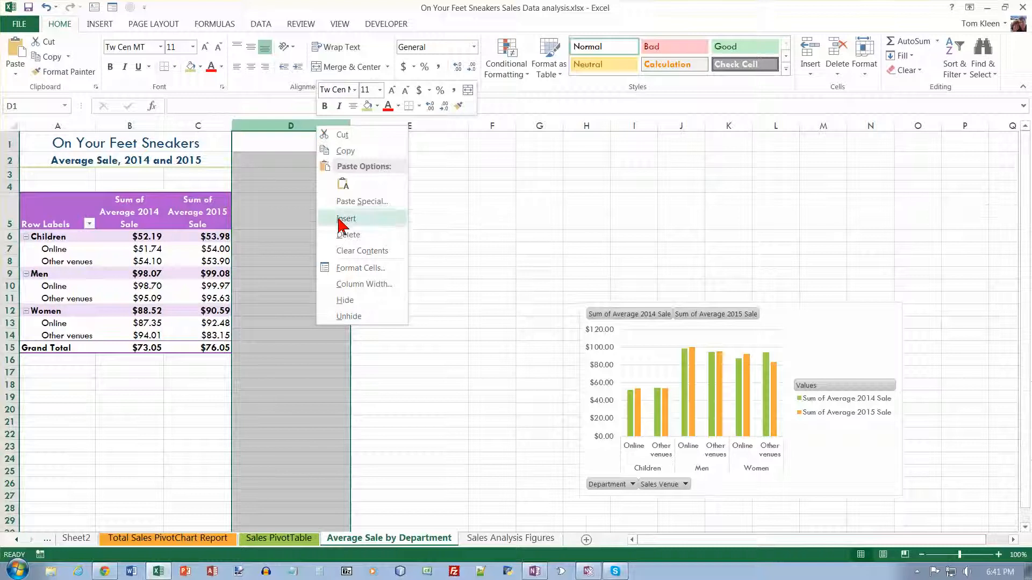
click(364, 284)
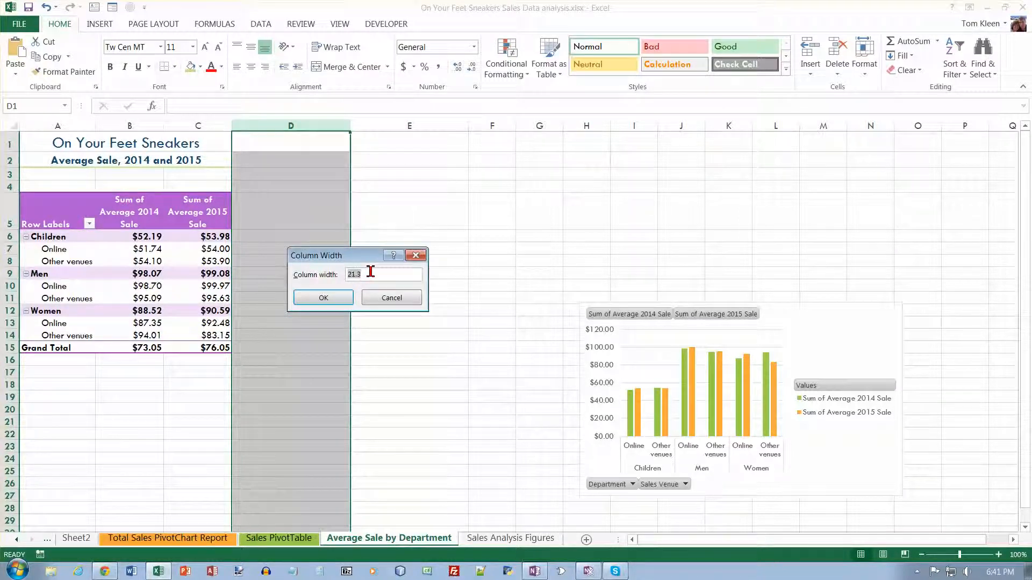
text(50)
key(Return)
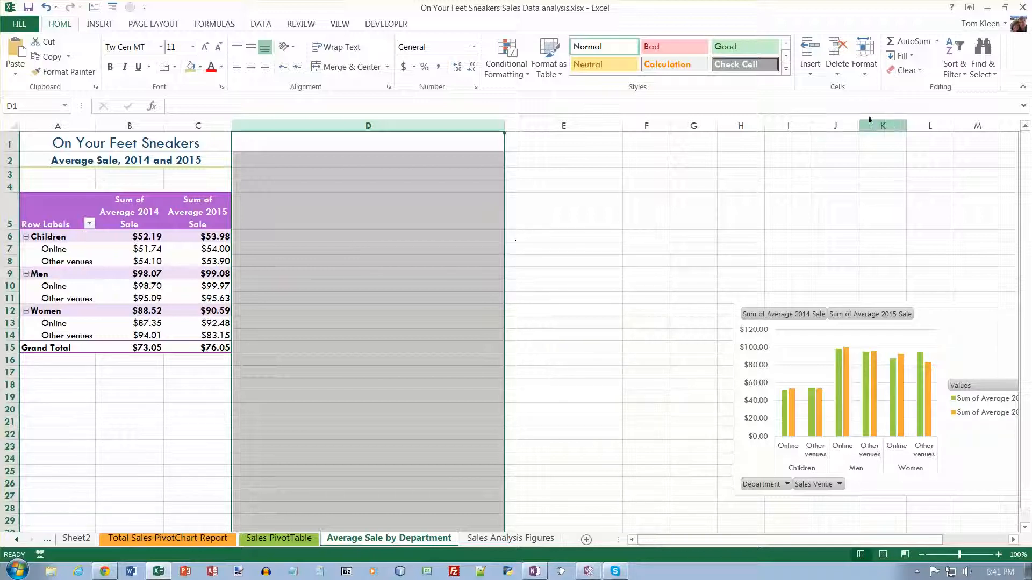
- Hide the PivotTable's field list, expand/collapse buttons and field headers
click(190, 208)
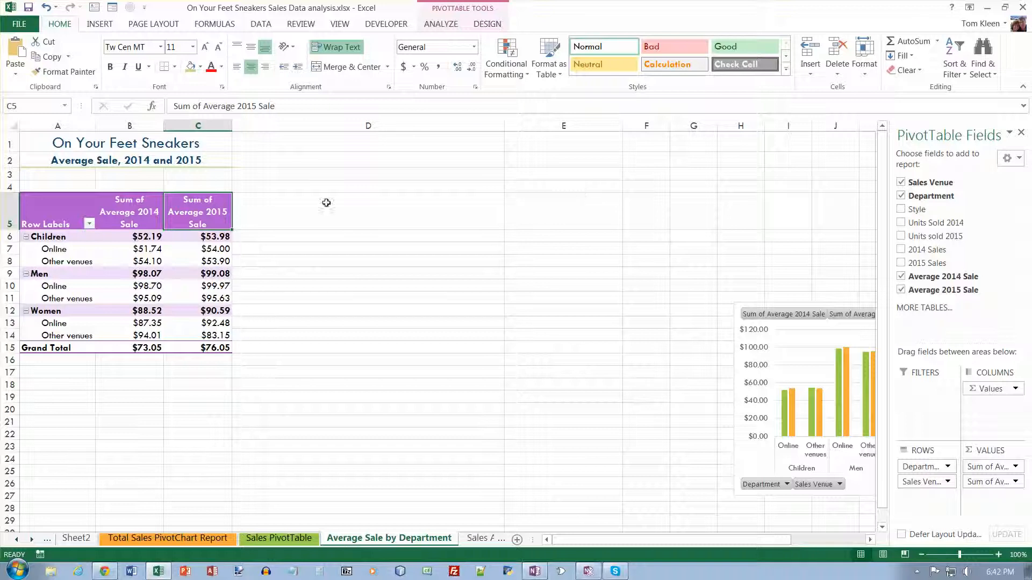
click(71, 223)
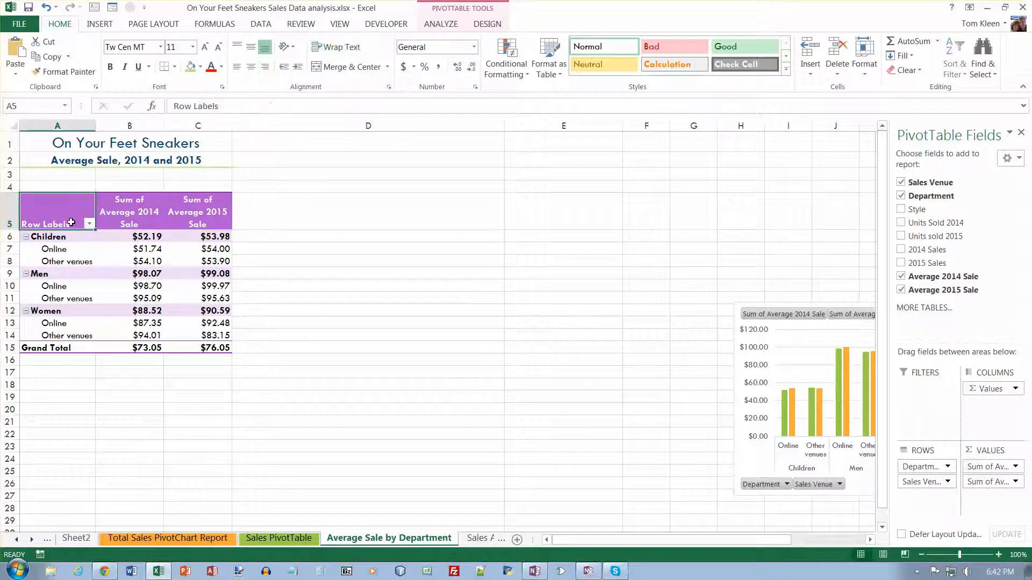
click(441, 25)
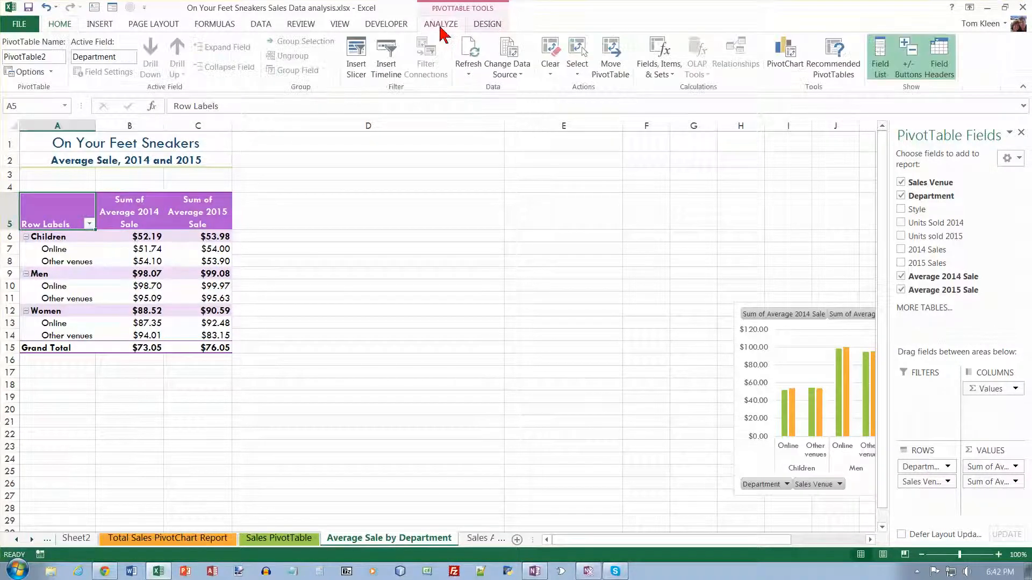
click(880, 63)
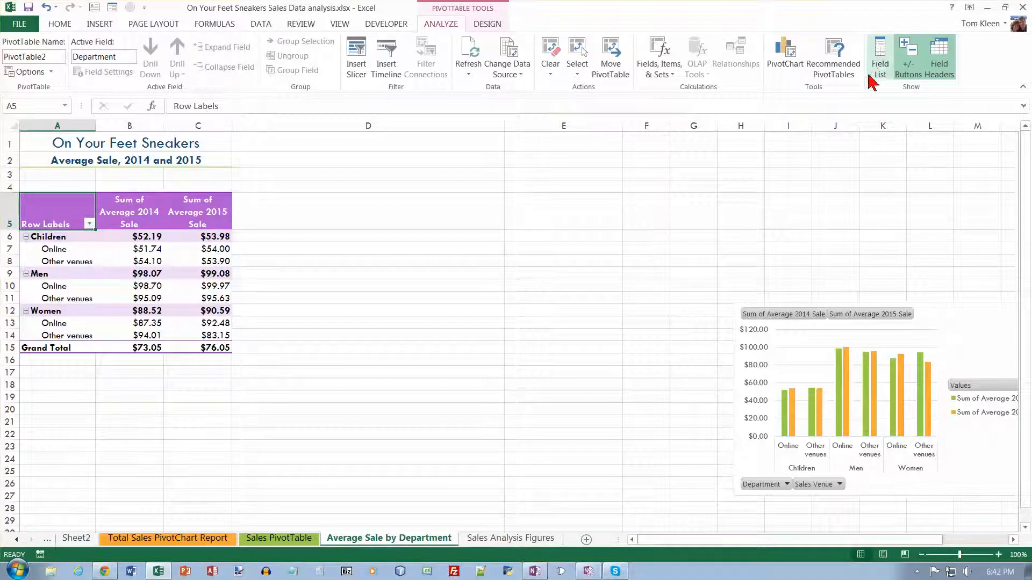
click(917, 62)
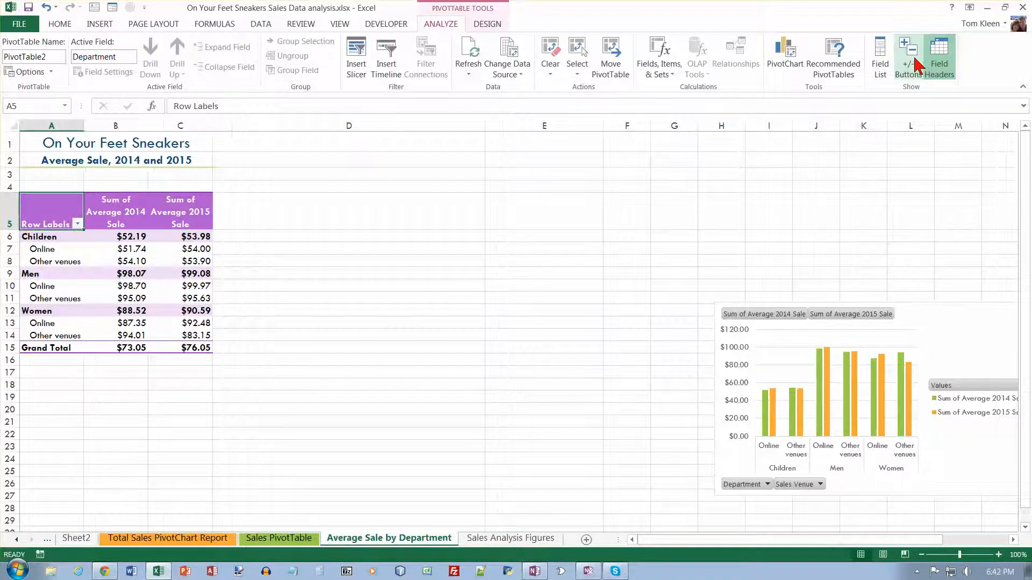
click(938, 62)
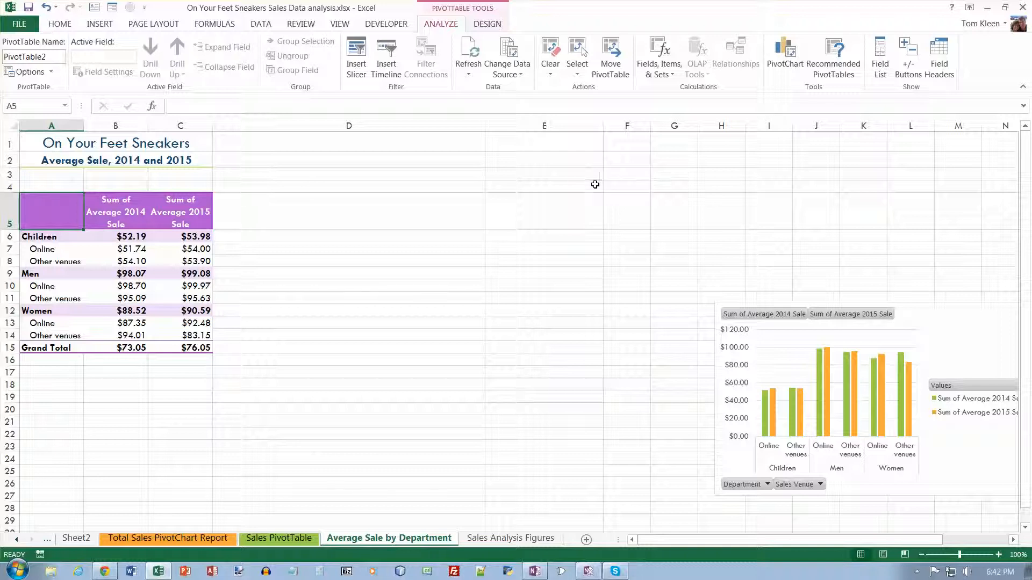
- Move the PivotChart into column D beside the PivotTable and resize it to span rows 1 to about 15
click(179, 221)
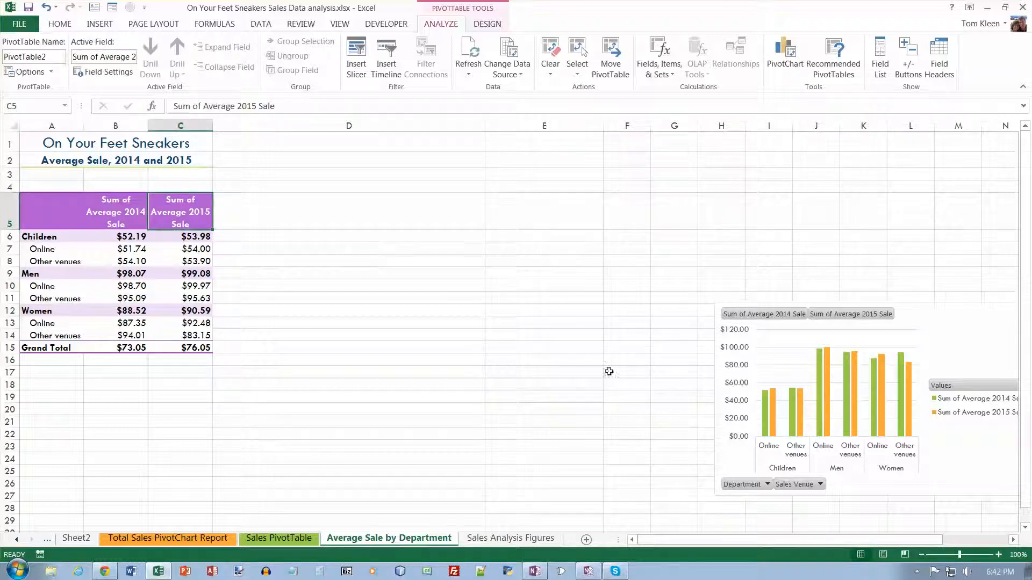
click(782, 325)
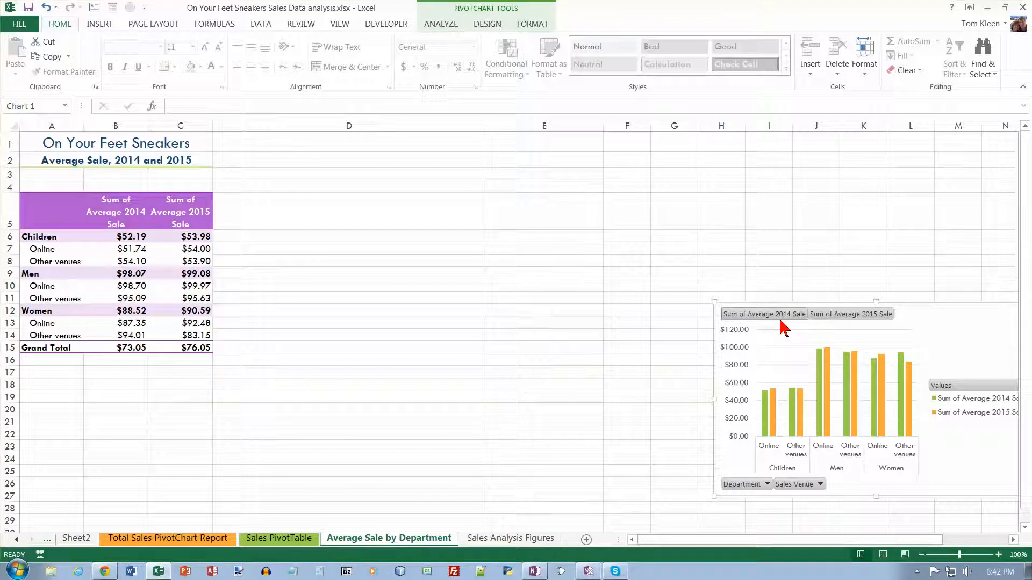
mouse_move(908, 309)
mouse_down()
mouse_move(695, 260)
mouse_move(391, 148)
mouse_move(377, 125)
mouse_up()
drag(537, 326, 484, 339)
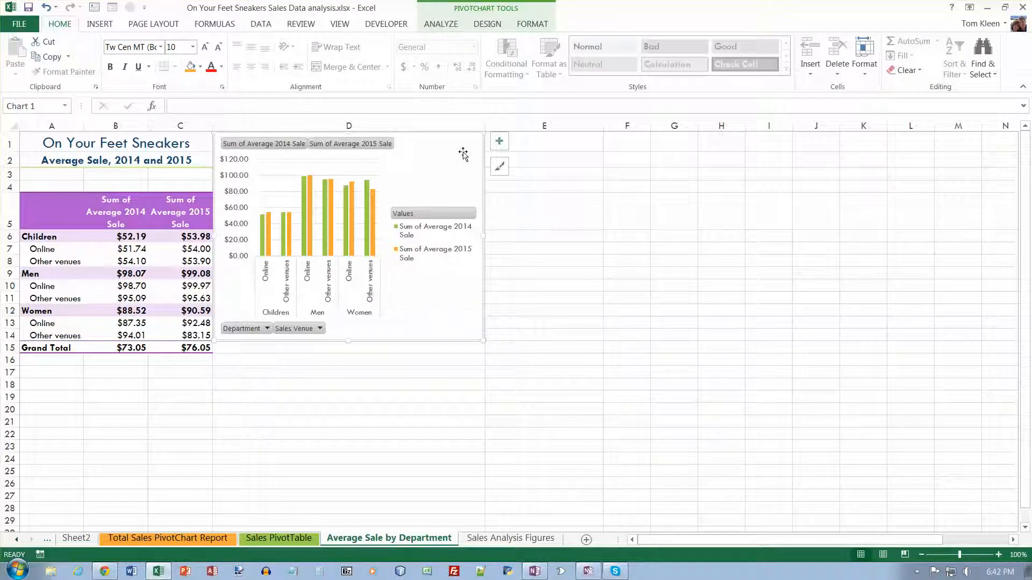
- Apply a dark chart style and a purple monochromatic color palette to the chart
click(487, 26)
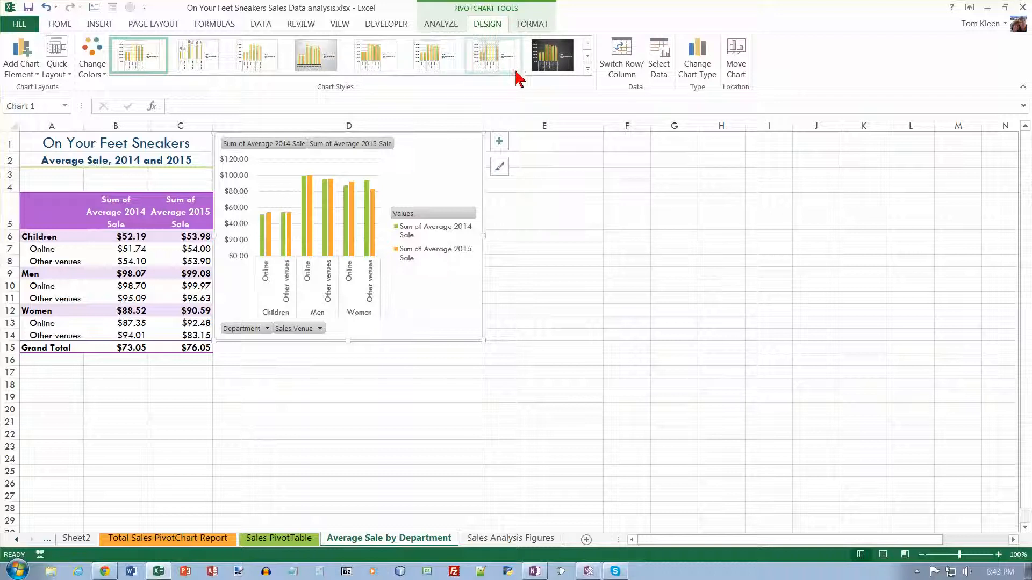
click(587, 68)
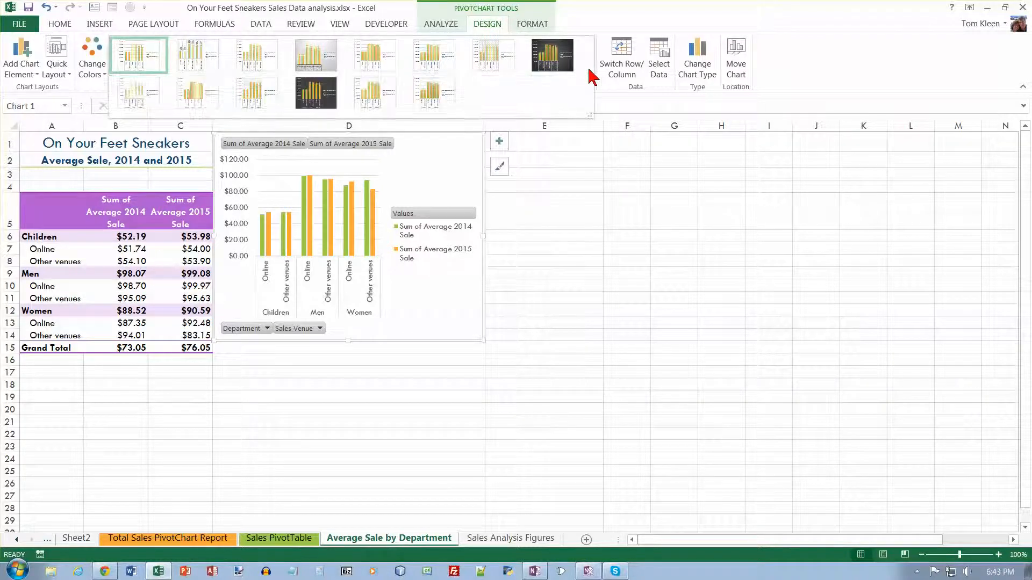
click(326, 100)
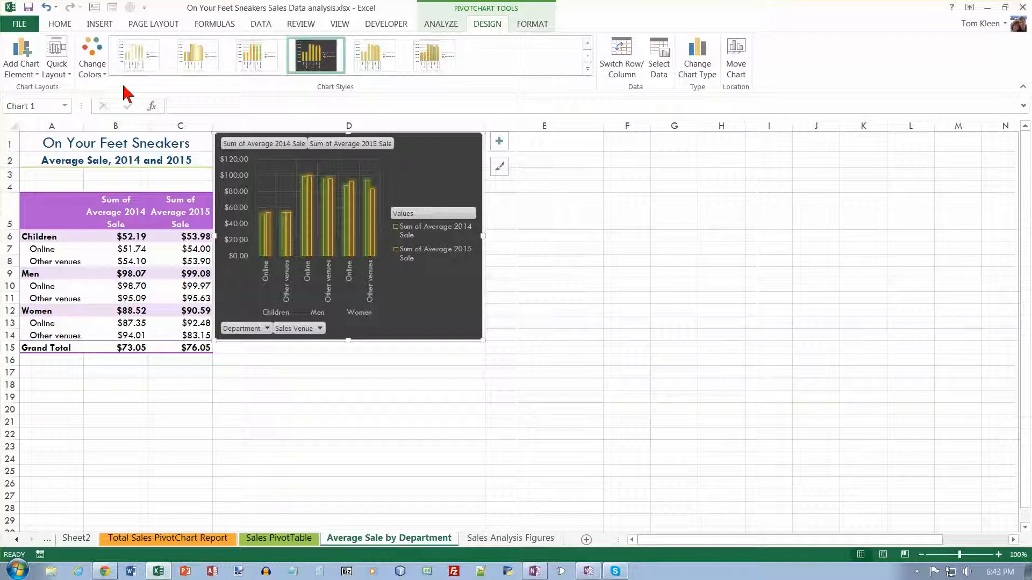
click(105, 75)
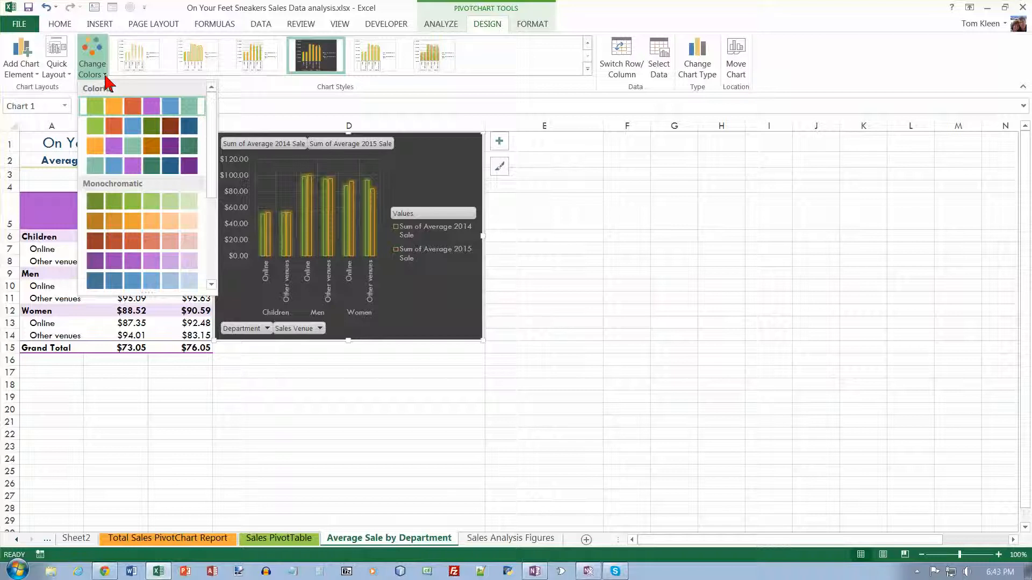
click(96, 264)
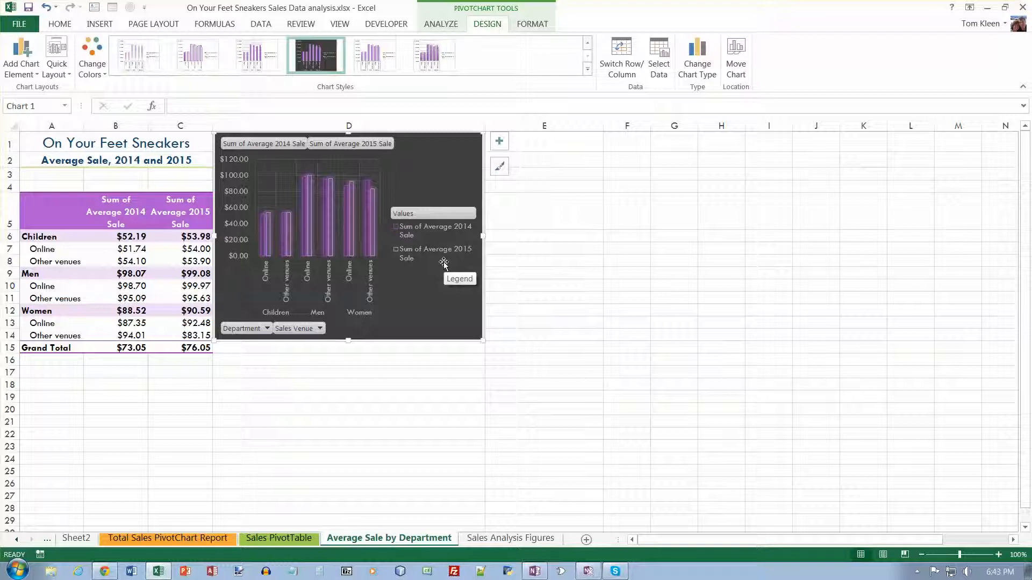
- Place the chart legend at the top
click(34, 70)
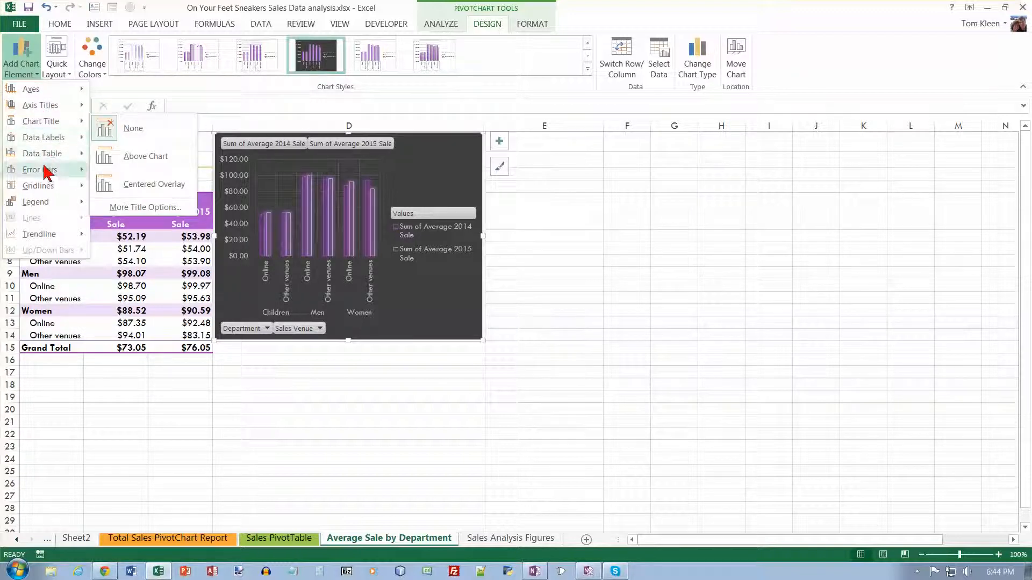
mouse_move(46, 202)
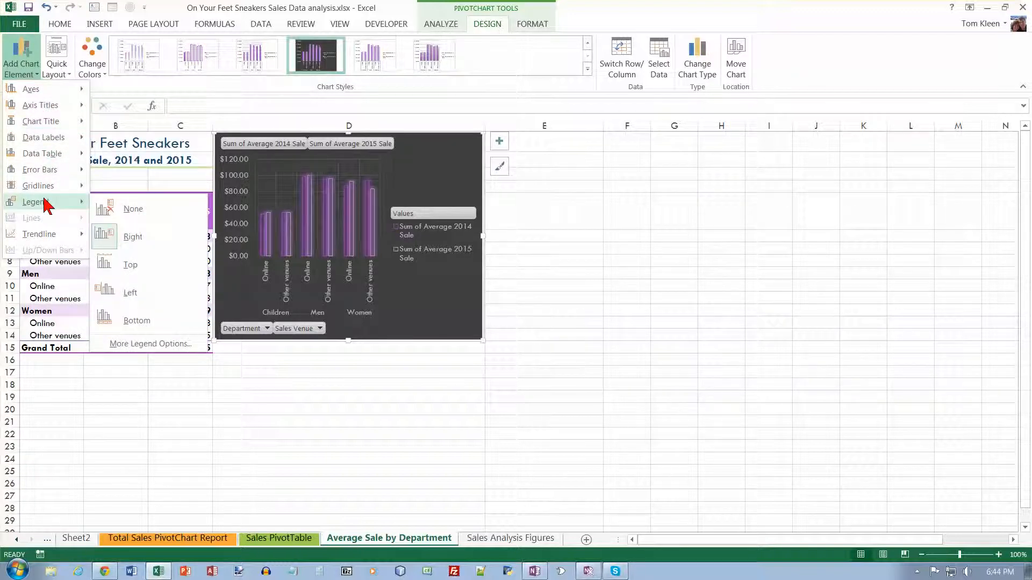
click(143, 269)
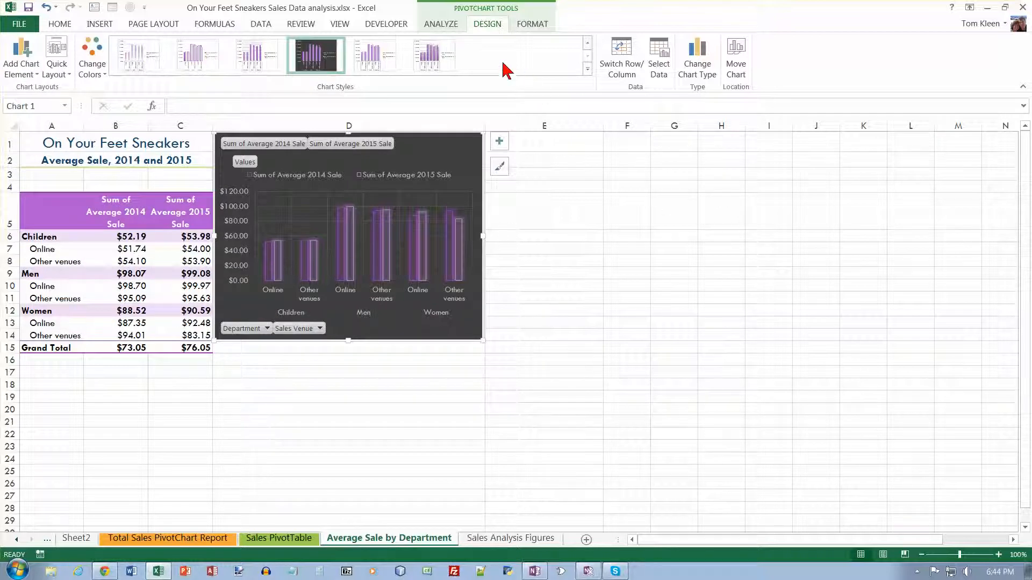
- Hide all field buttons on the chart and extend its bottom edge down to row 15
click(453, 28)
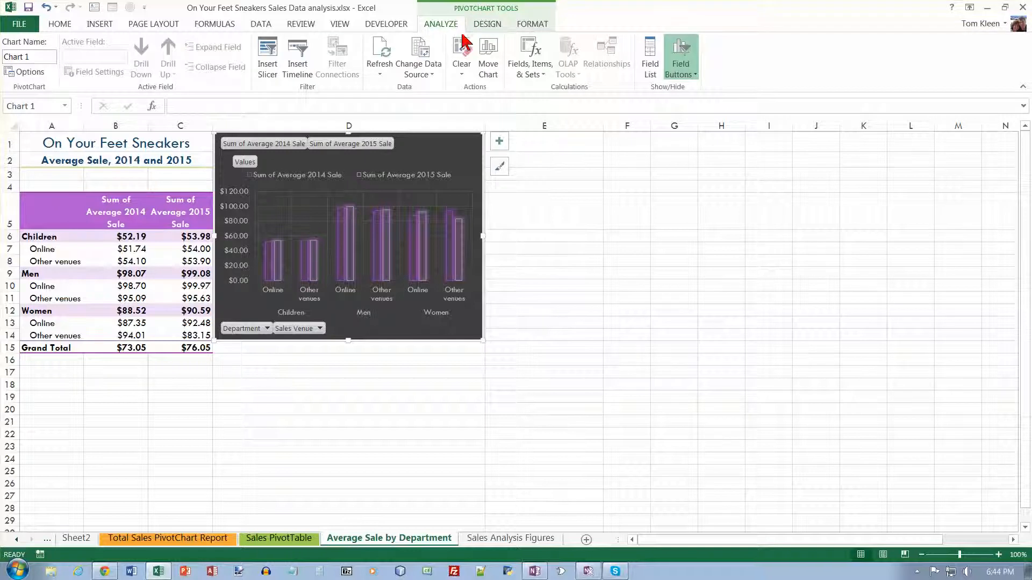
click(687, 64)
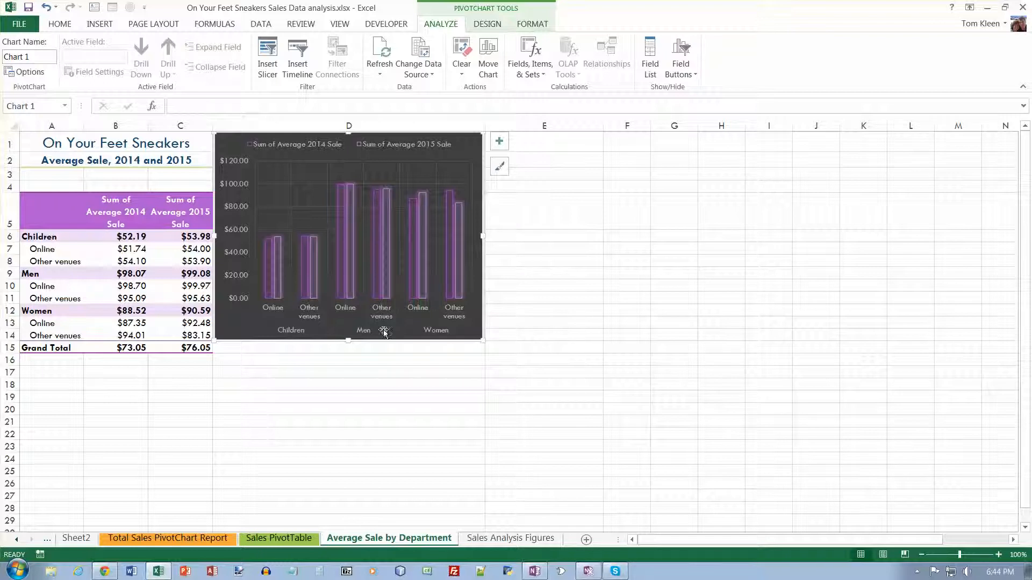
drag(347, 341, 346, 354)
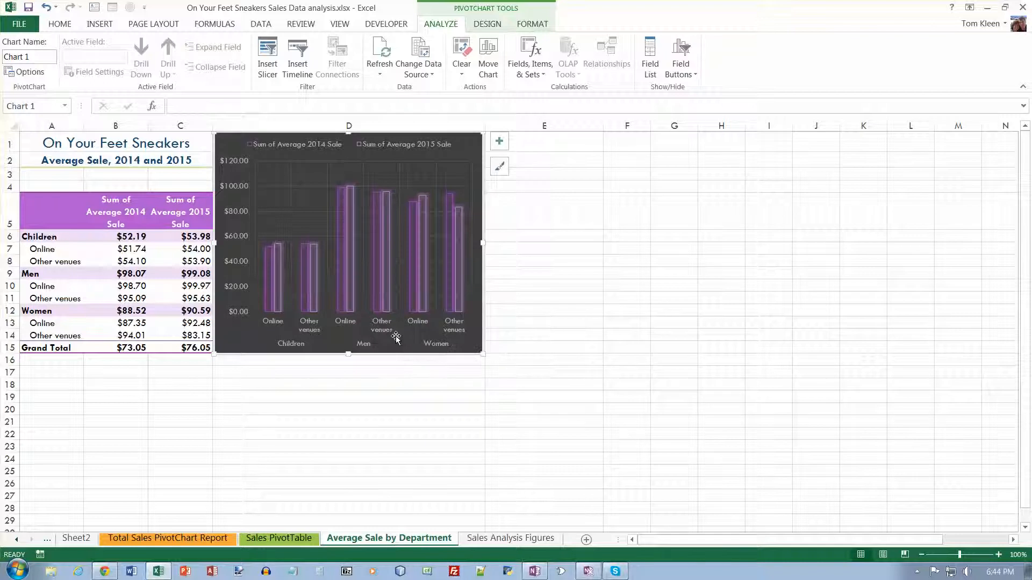